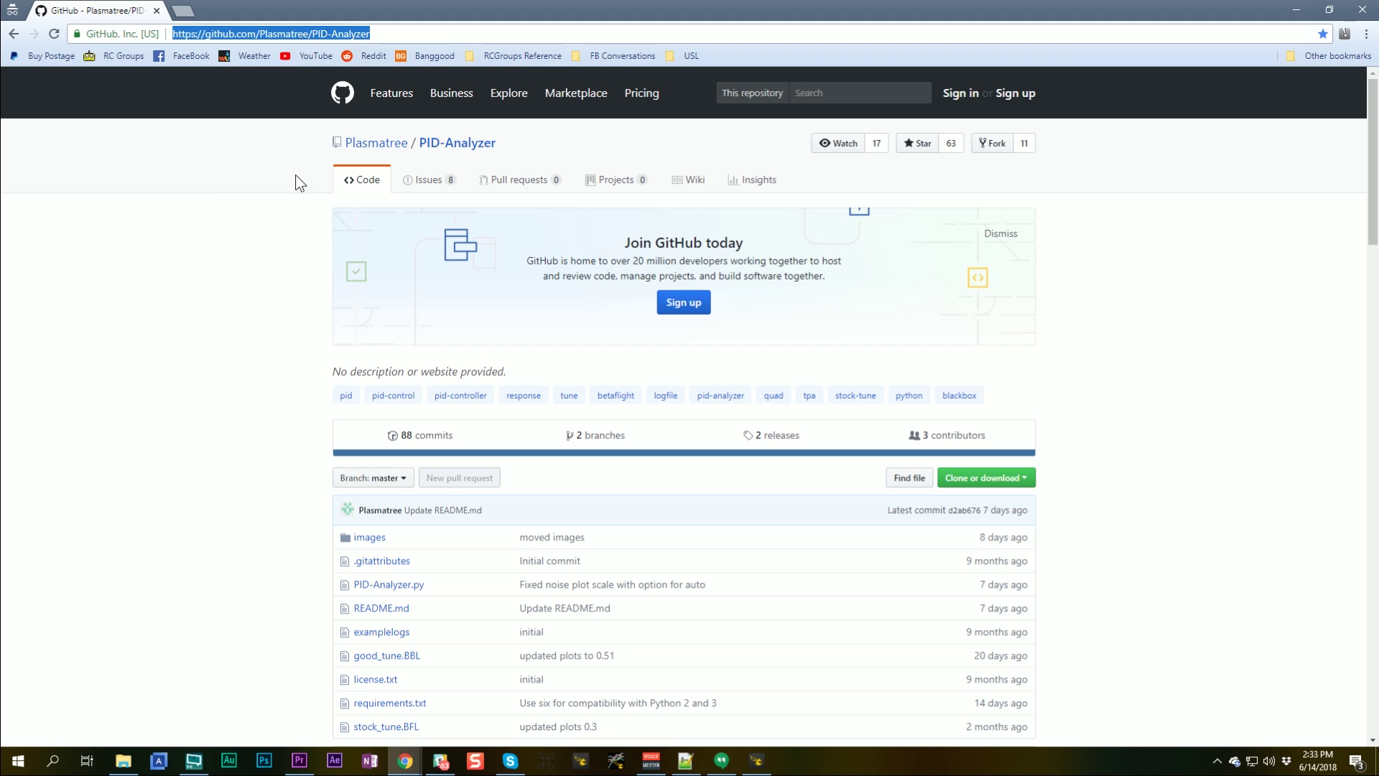
Open the releases page of the Plasmatree PID-Analyzer repository
{"action": "left_click", "coordinate": [224, 273]}
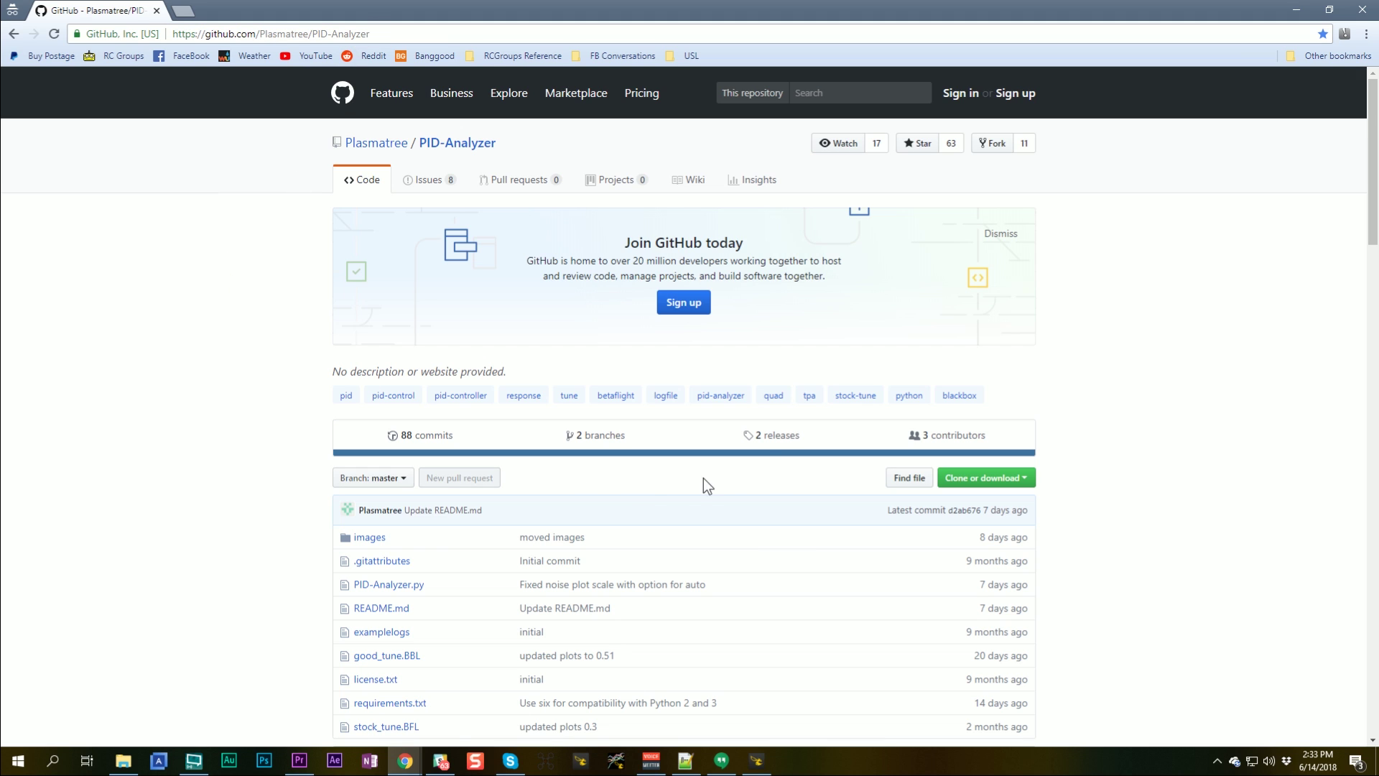
{"action": "left_click", "coordinate": [779, 439]}
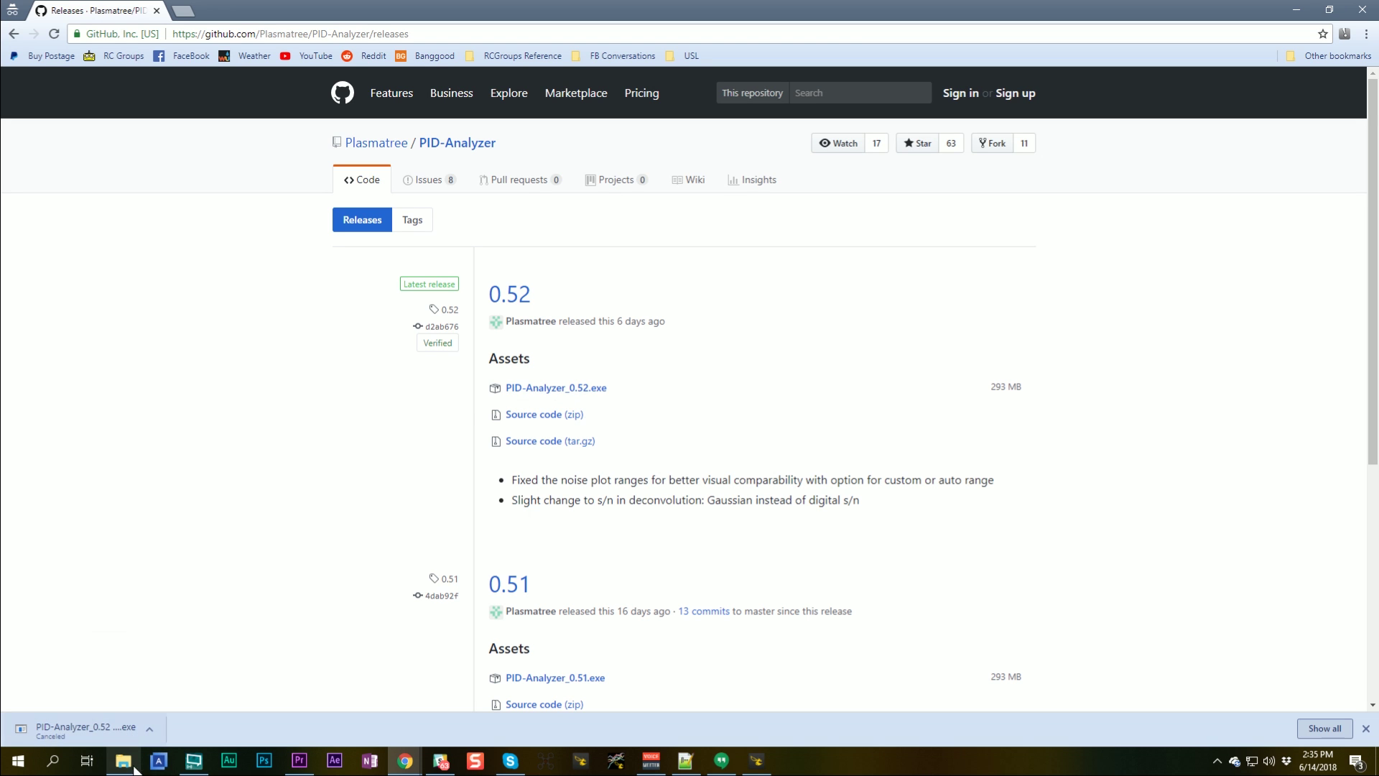
Copy PID-Analyzer_0.52.exe from Downloads into the Plasmatree PID Analyzer folder, showing both folders side by side
{"action": "left_click", "coordinate": [133, 763]}
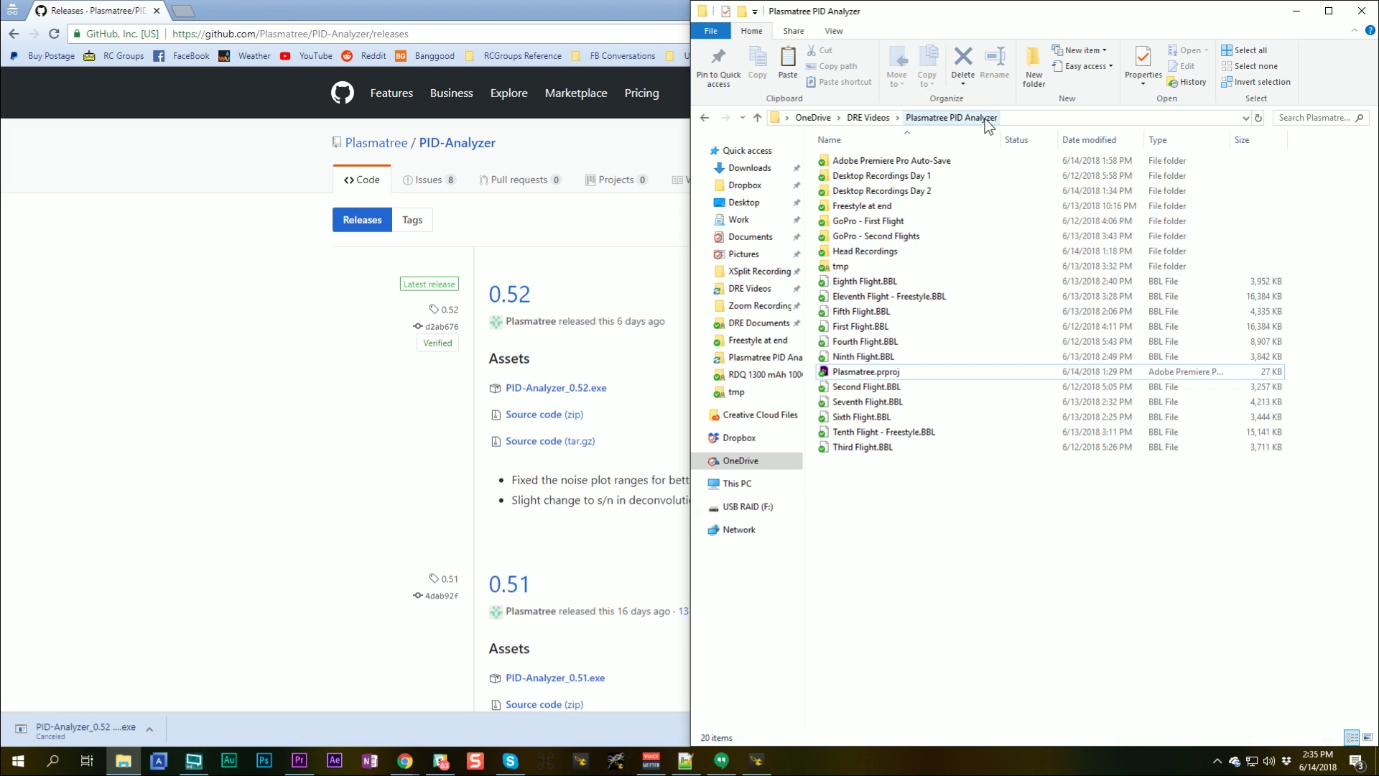
{"action": "middle_click", "coordinate": [129, 765]}
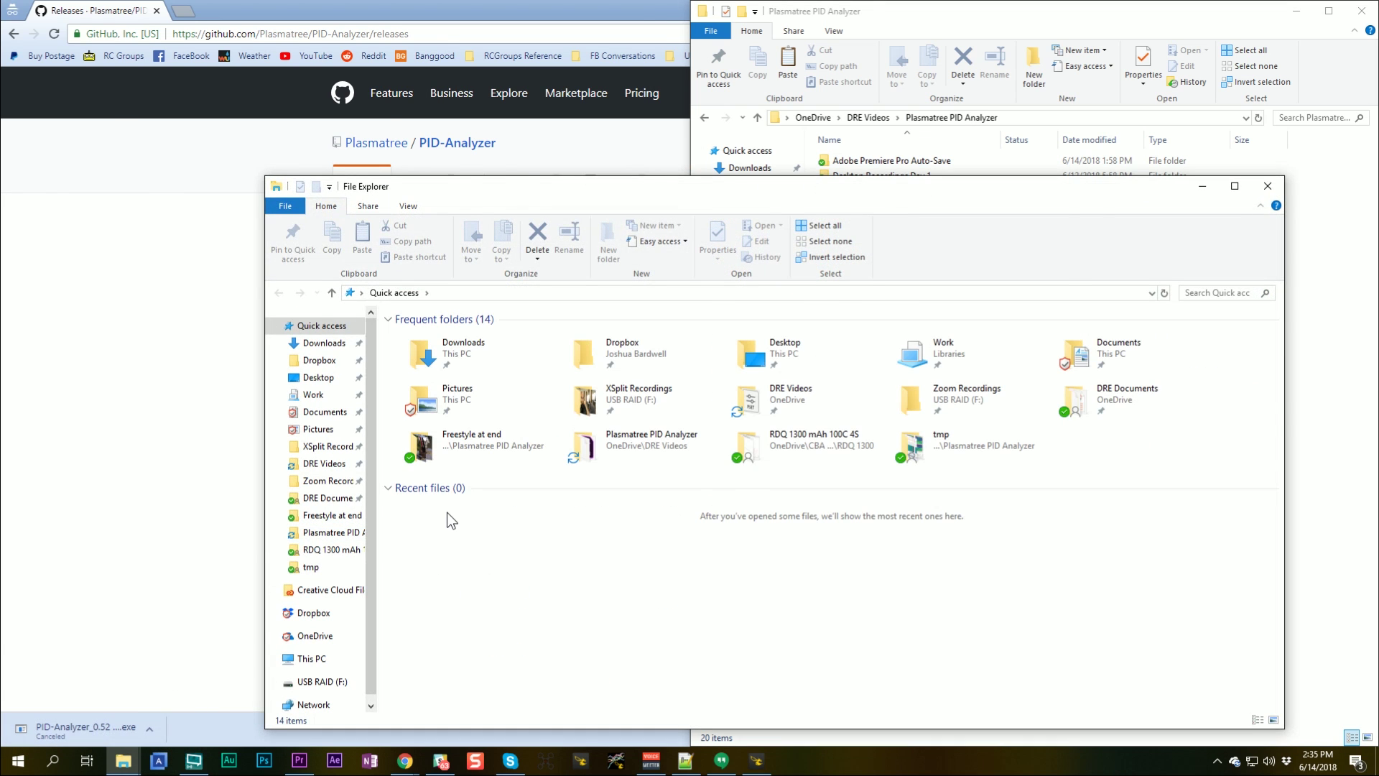
{"action": "key", "text": "super+Left"}
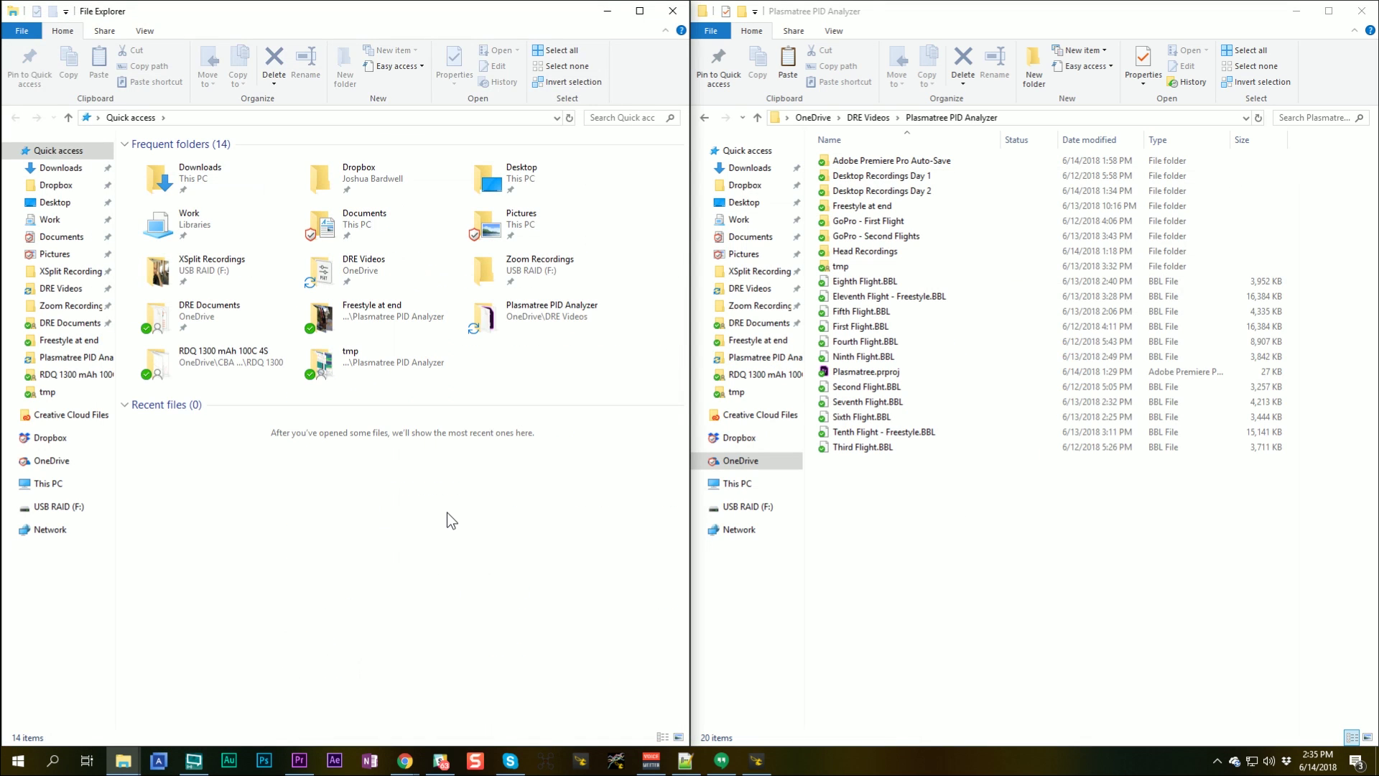
{"action": "left_click", "coordinate": [60, 168]}
{"action": "left_click", "coordinate": [155, 183]}
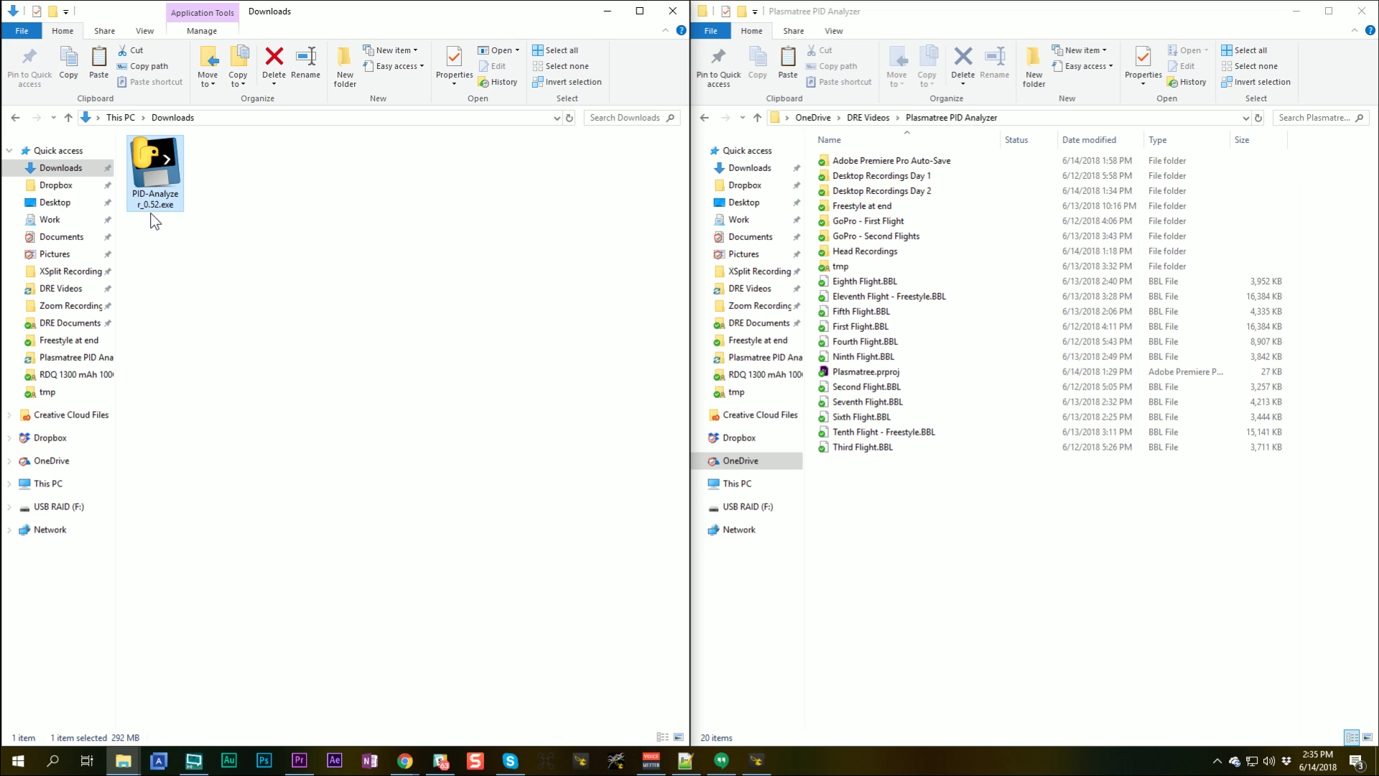
{"action": "left_click_drag", "start_coordinate": [149, 185], "coordinate": [937, 552]}
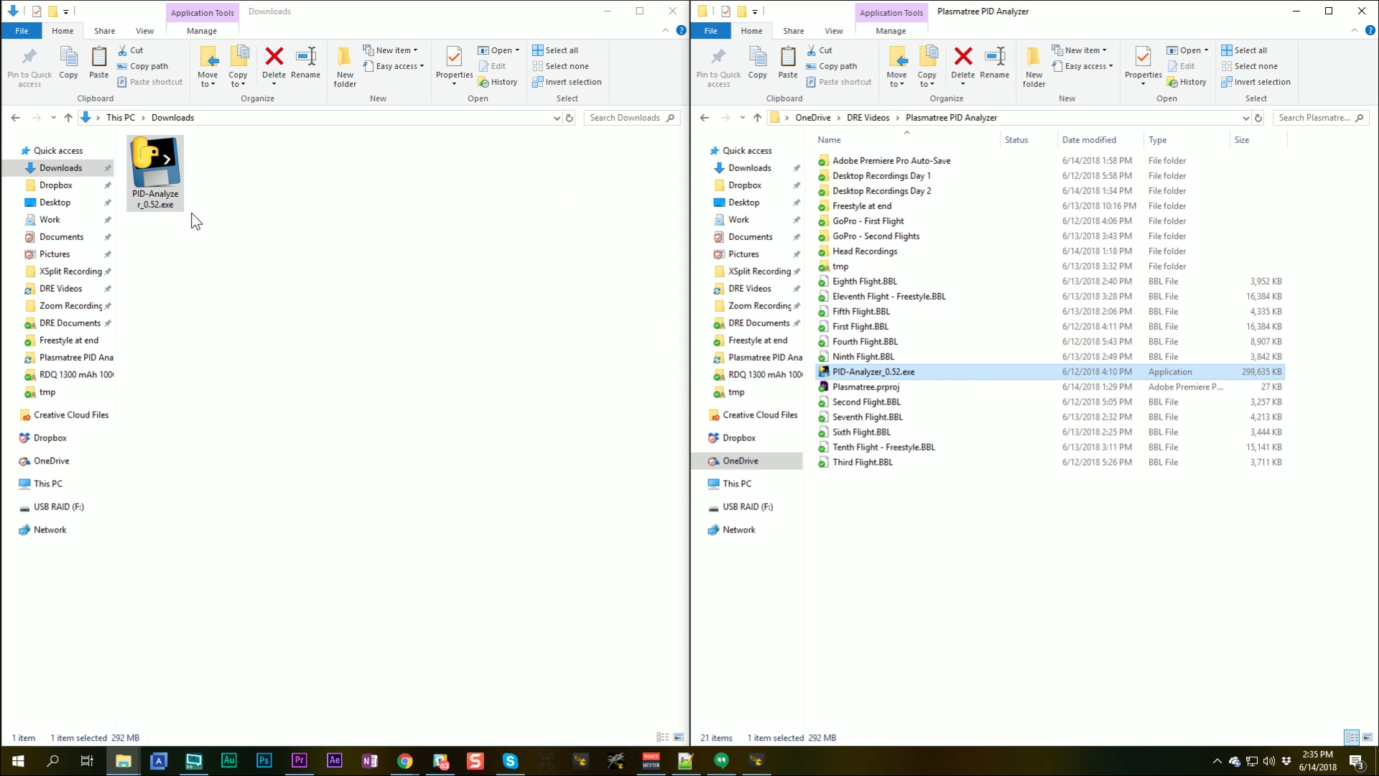
{"action": "left_click", "coordinate": [253, 388]}
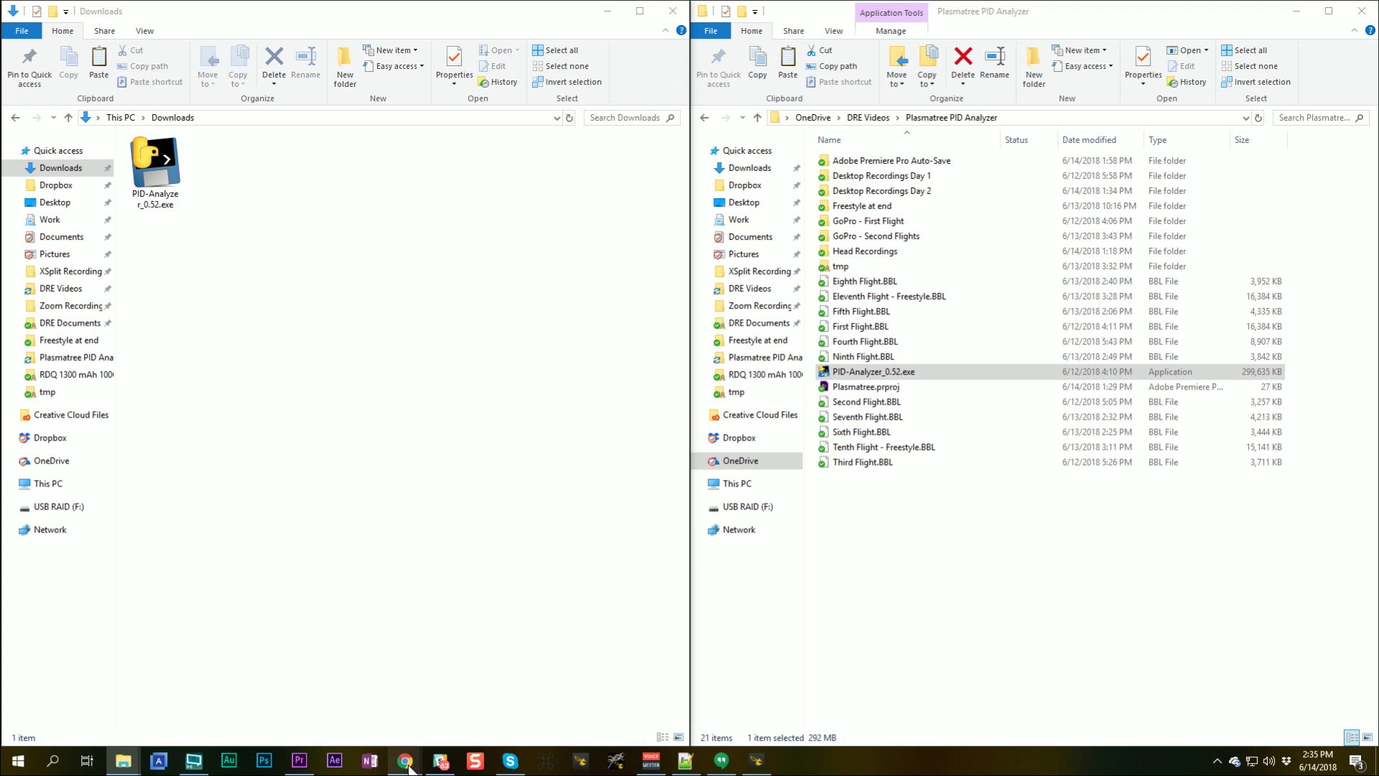
Switch to Chrome, search the web for "blackbox tools" and open the cleanflight/blackbox-tools GitHub repository
{"action": "mouse_move", "coordinate": [407, 765]}
{"action": "left_click", "coordinate": [516, 694]}
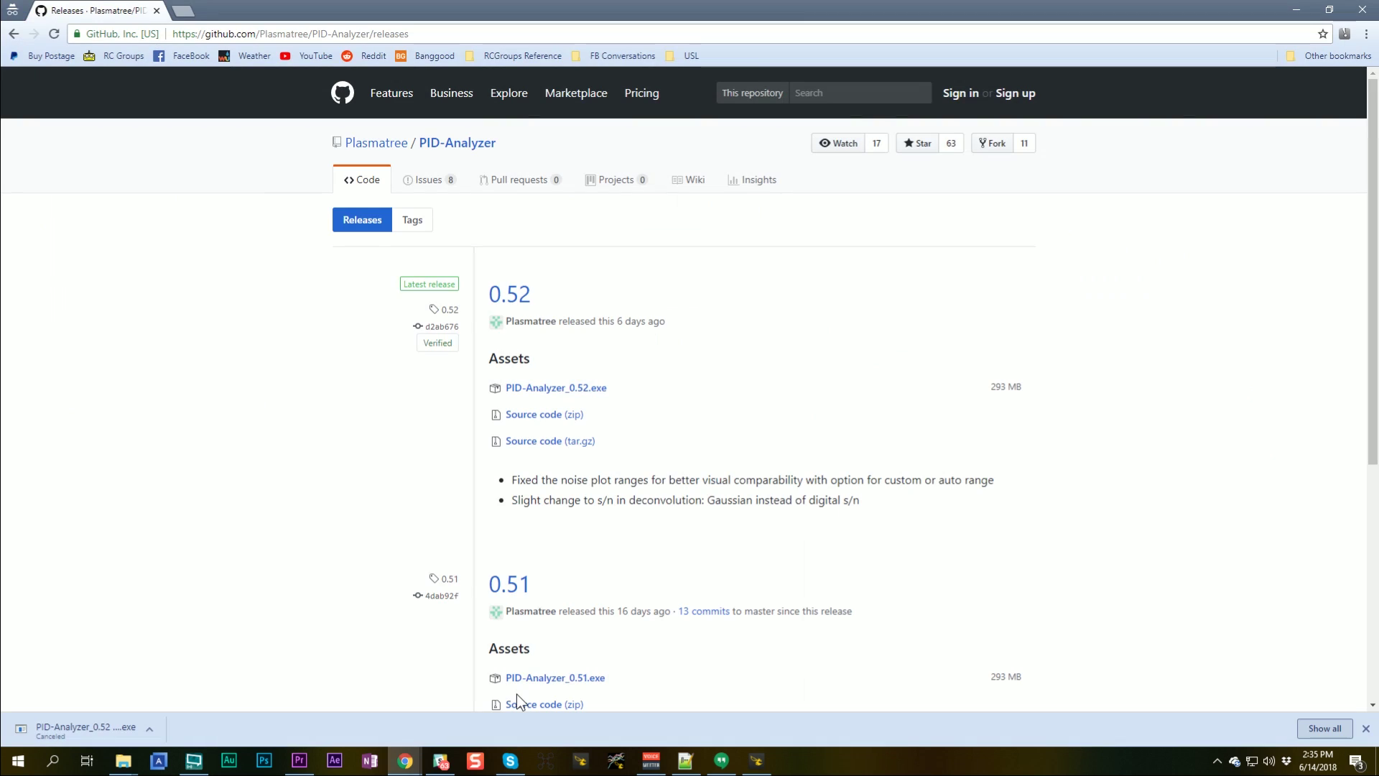
{"action": "left_click", "coordinate": [374, 32]}
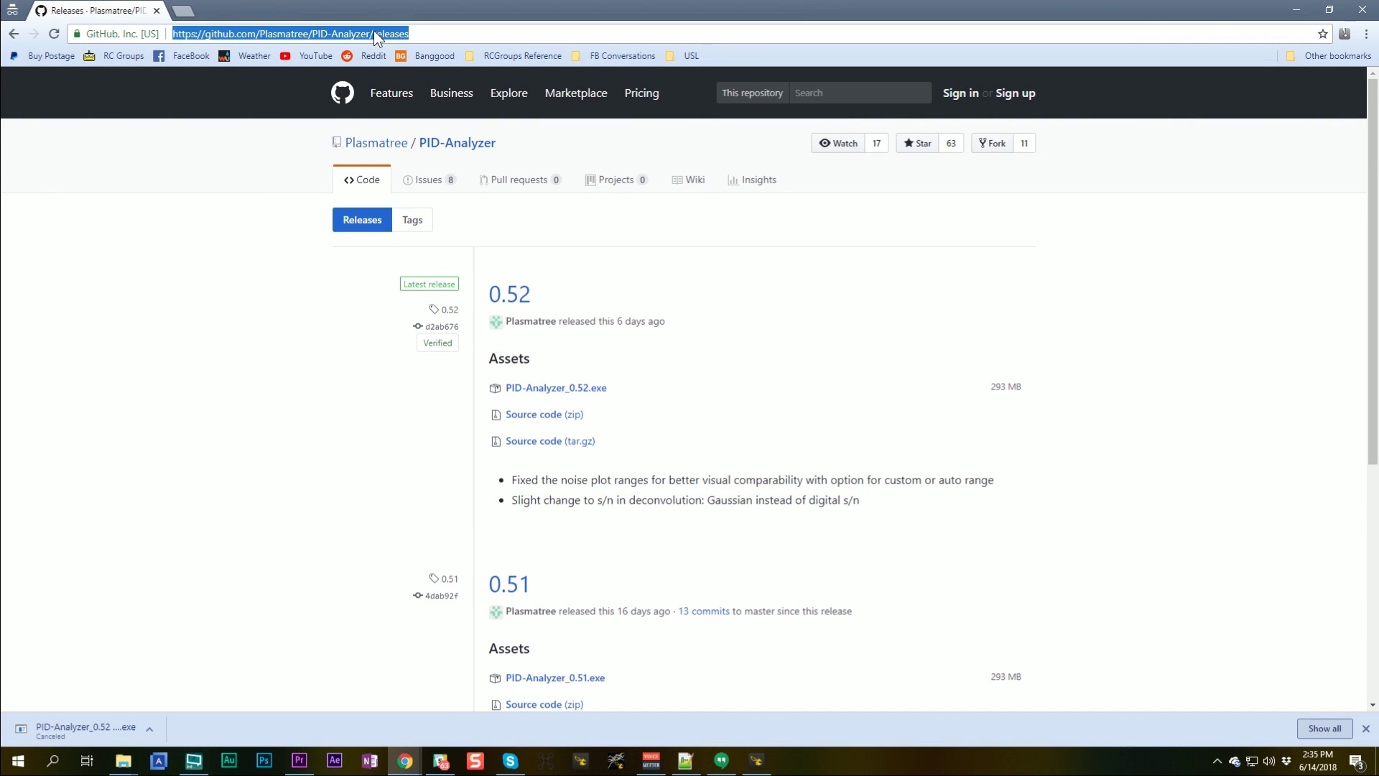
{"action": "type", "text": "blackbox tools"}
{"action": "key", "text": "Return"}
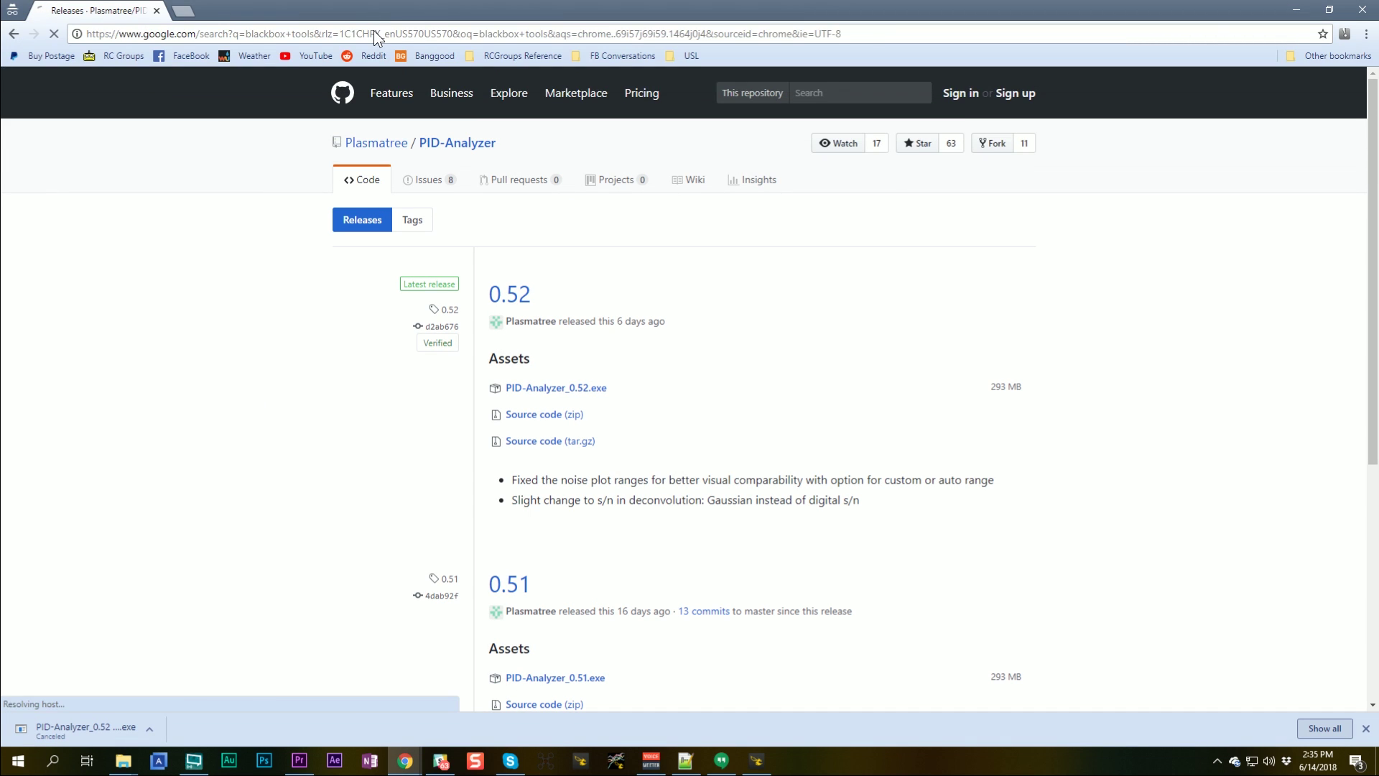
{"action": "left_click", "coordinate": [260, 209]}
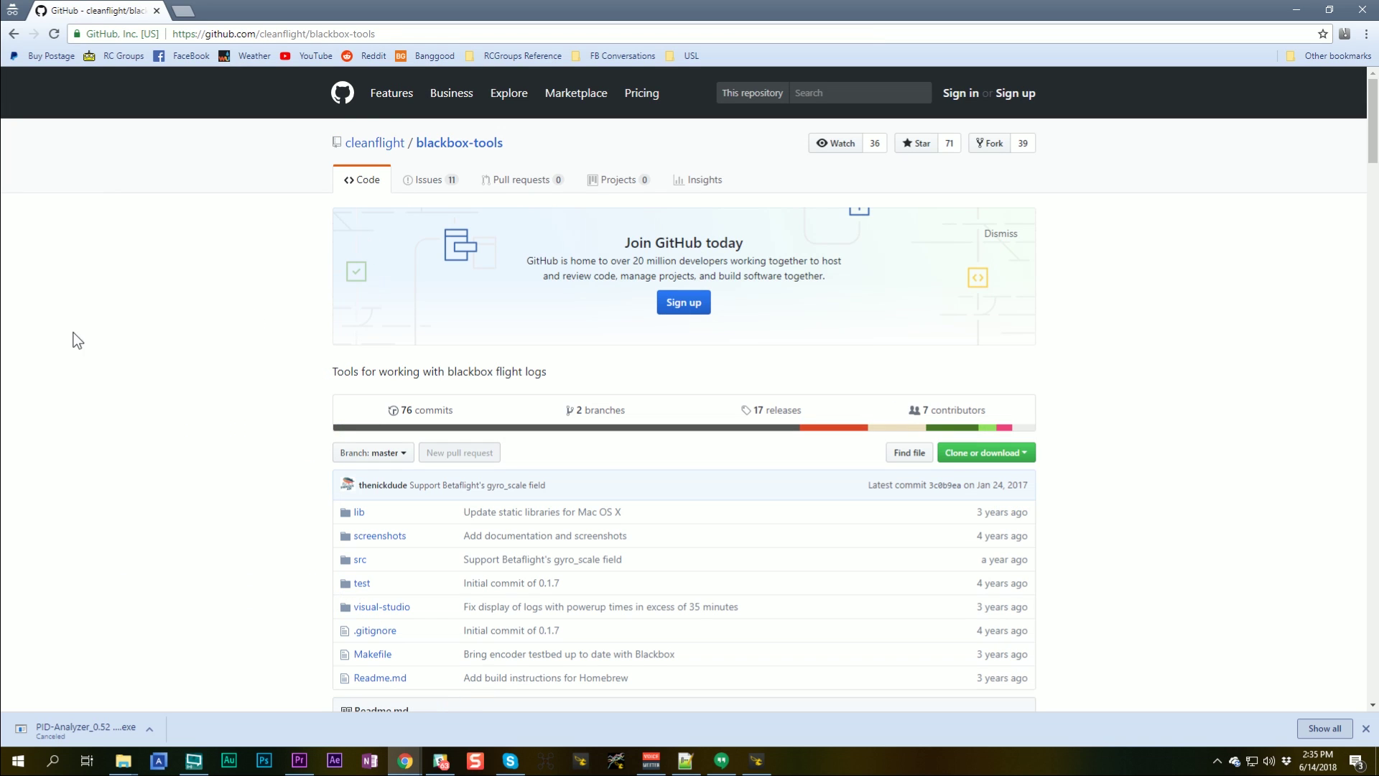
Download blackbox-tools-0.4.3-windows.zip from the repository's v0.4.3 release and open the archive
{"action": "left_click", "coordinate": [787, 415]}
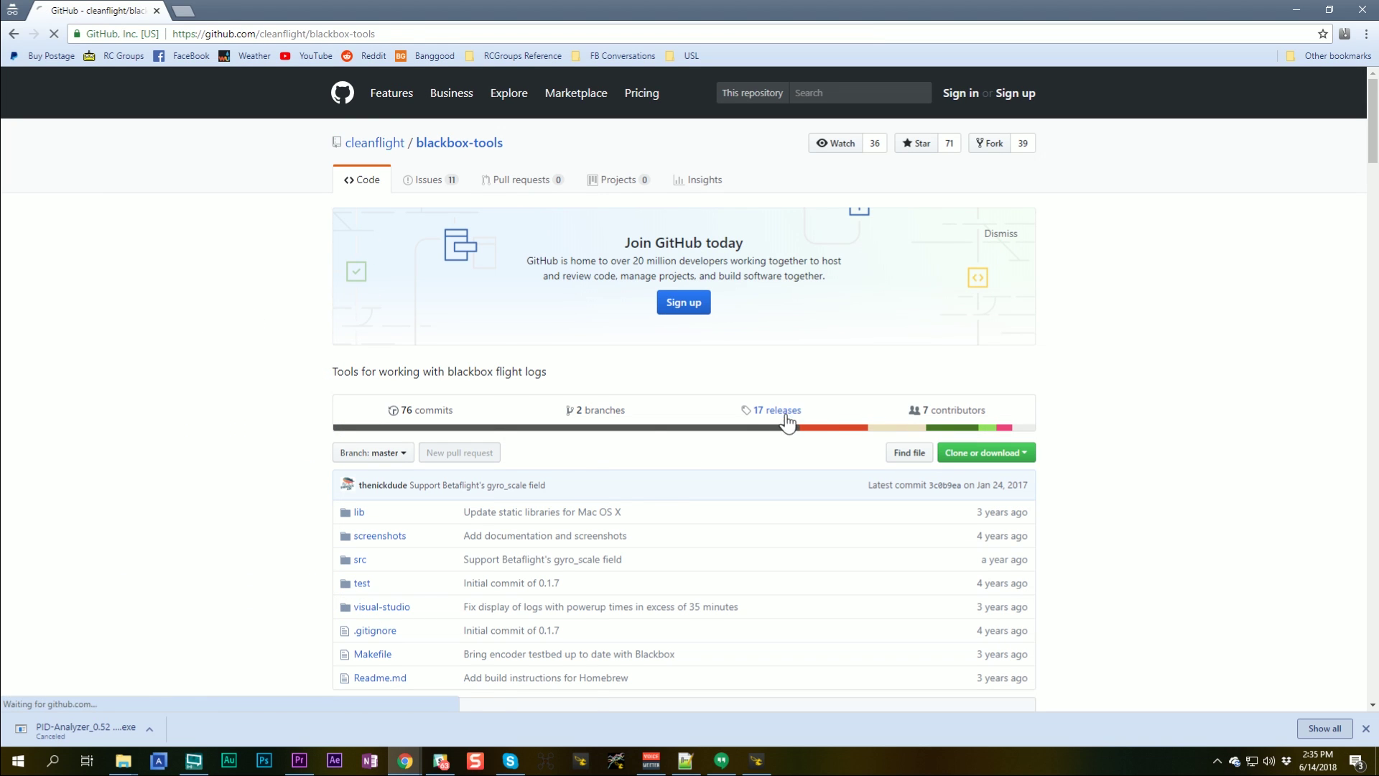
{"action": "left_click", "coordinate": [607, 423]}
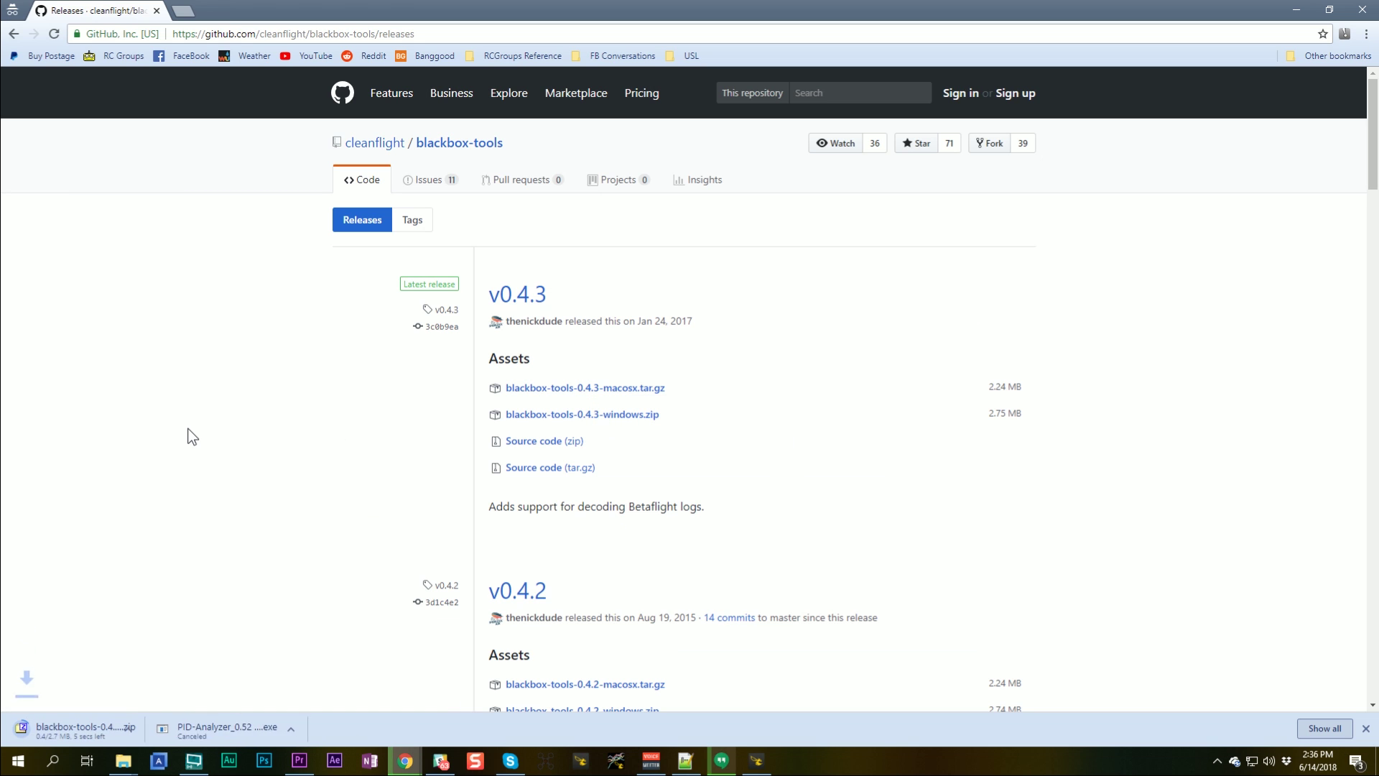
{"action": "left_click", "coordinate": [101, 731]}
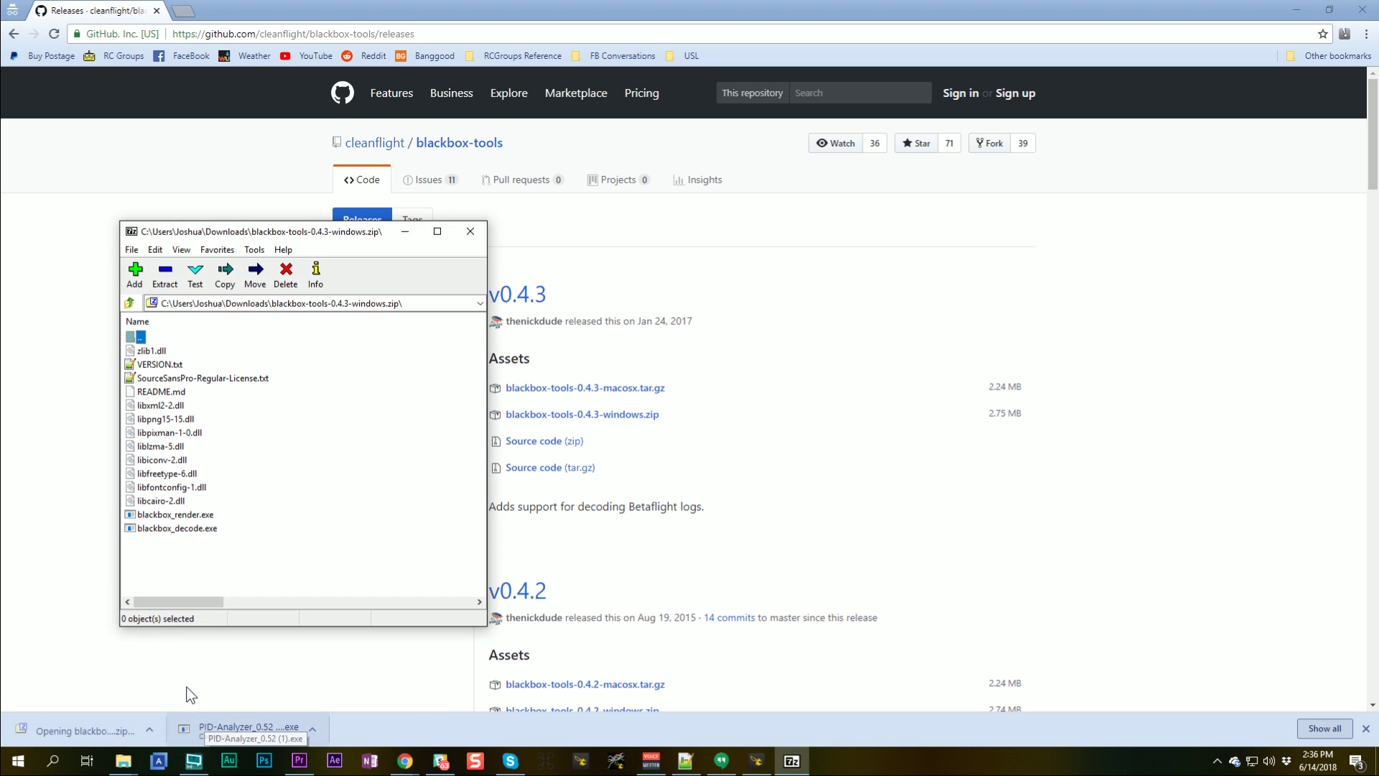
Extract blackbox_decode.exe from the archive into the Plasmatree PID Analyzer folder
{"action": "left_click", "coordinate": [161, 529]}
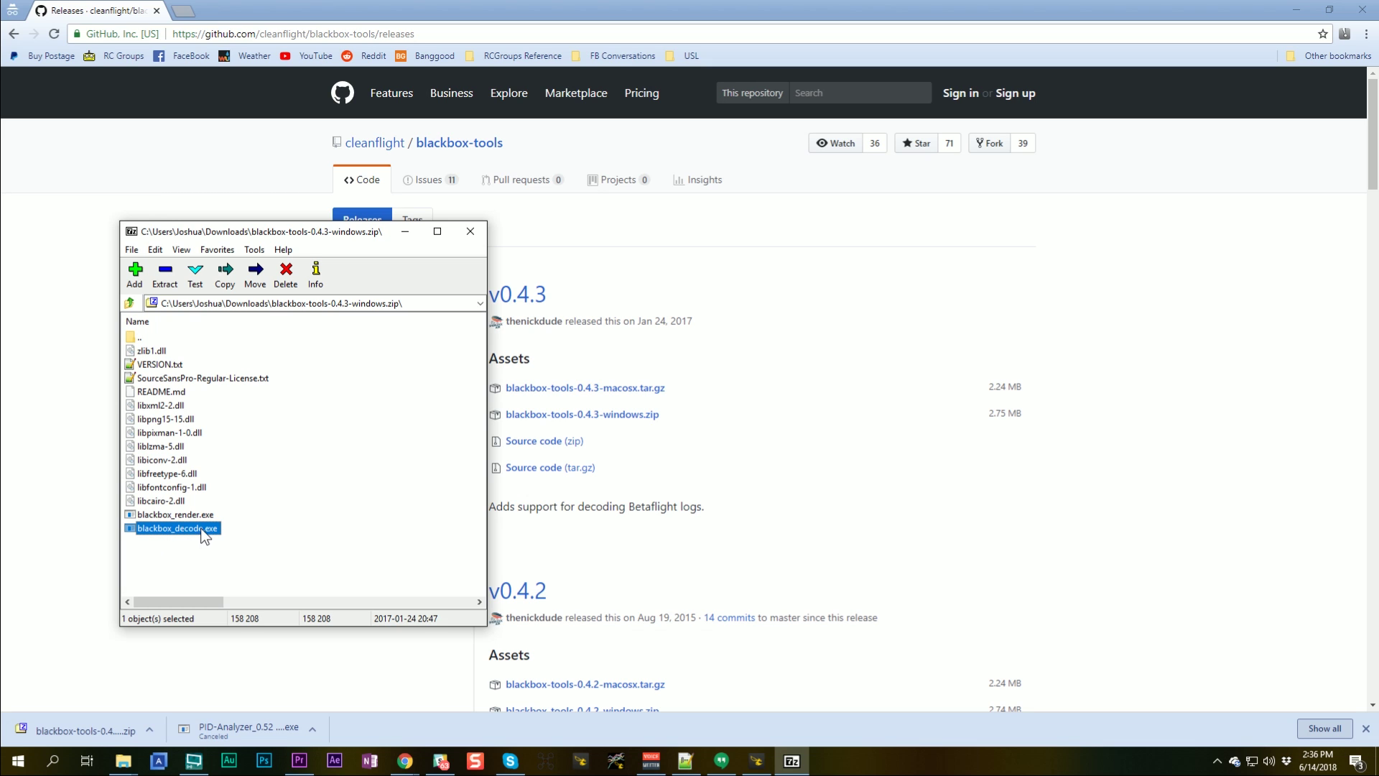
{"action": "left_click", "coordinate": [123, 763]}
{"action": "left_click", "coordinate": [183, 722]}
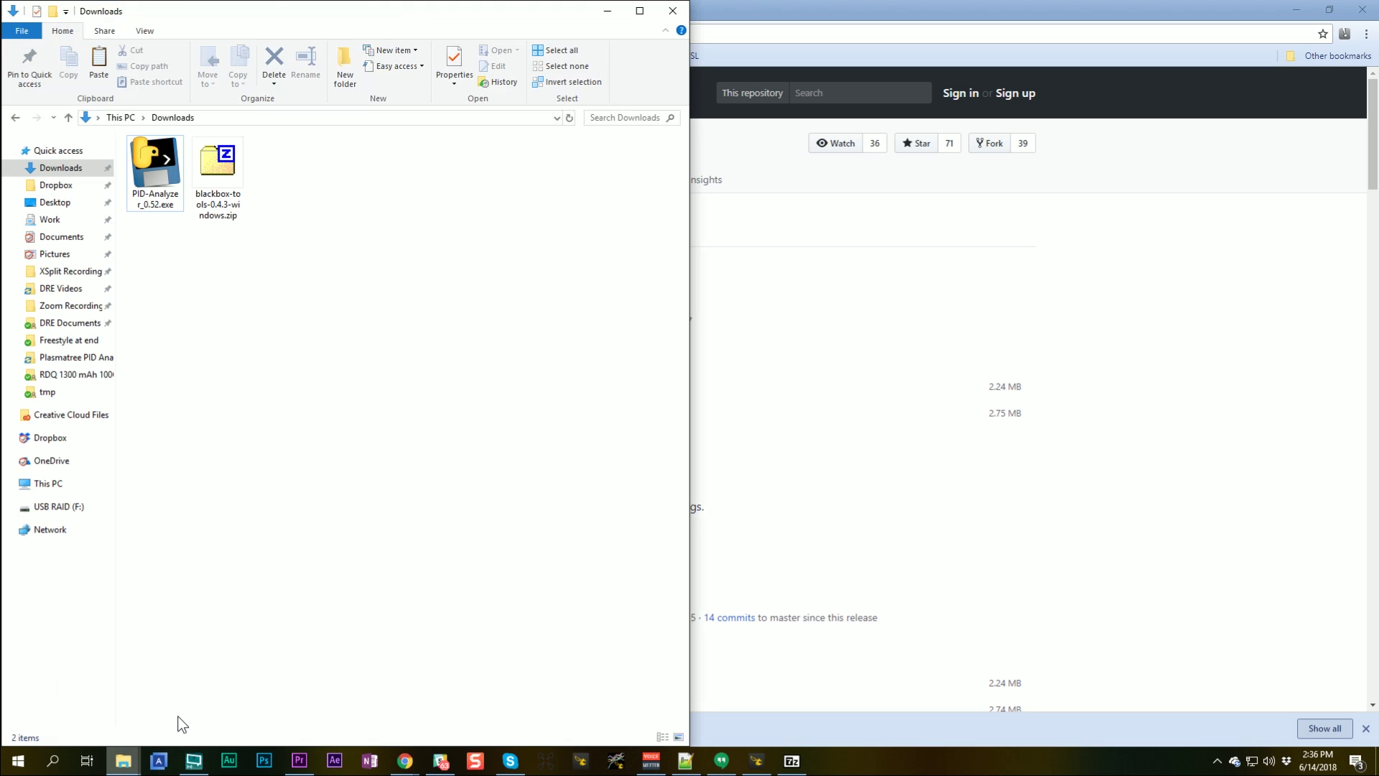
{"action": "left_click", "coordinate": [122, 762]}
{"action": "left_click", "coordinate": [89, 722]}
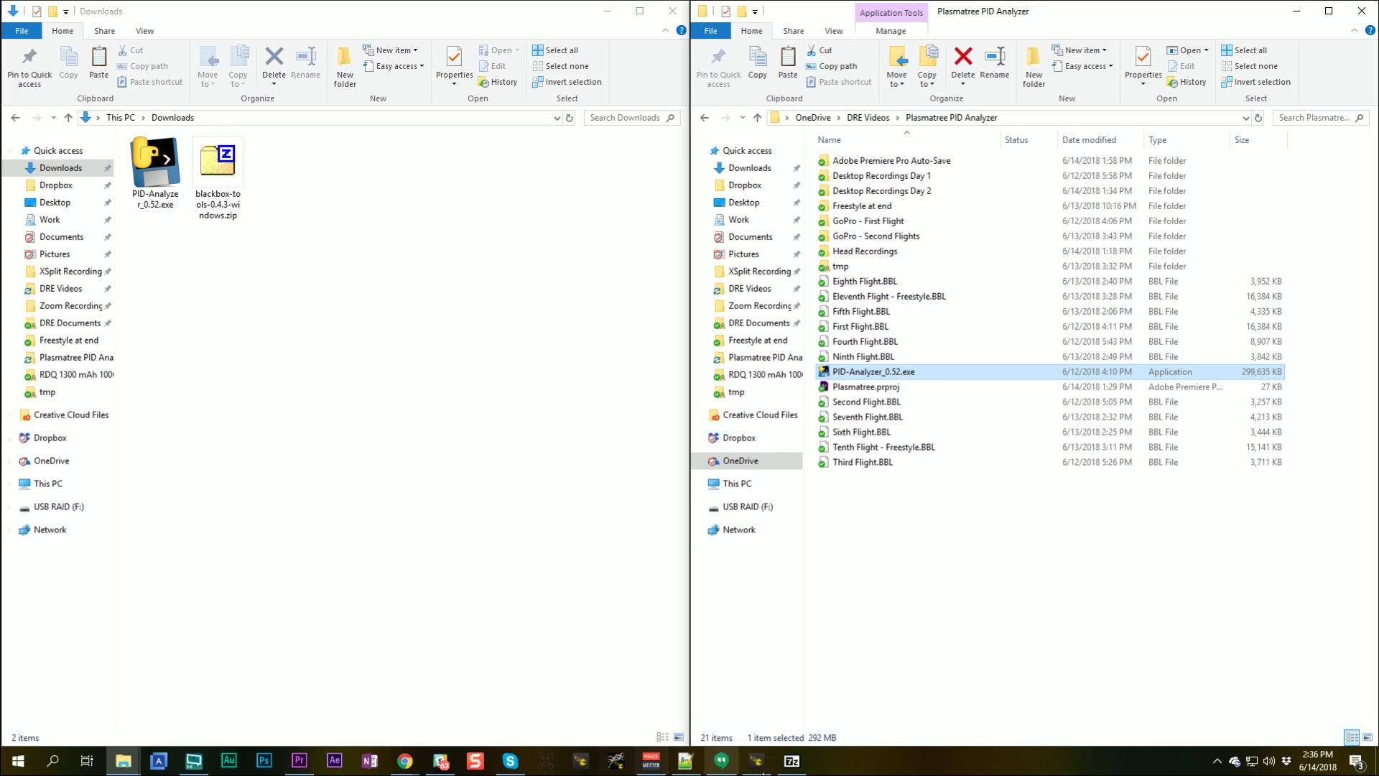
{"action": "left_click", "coordinate": [804, 768]}
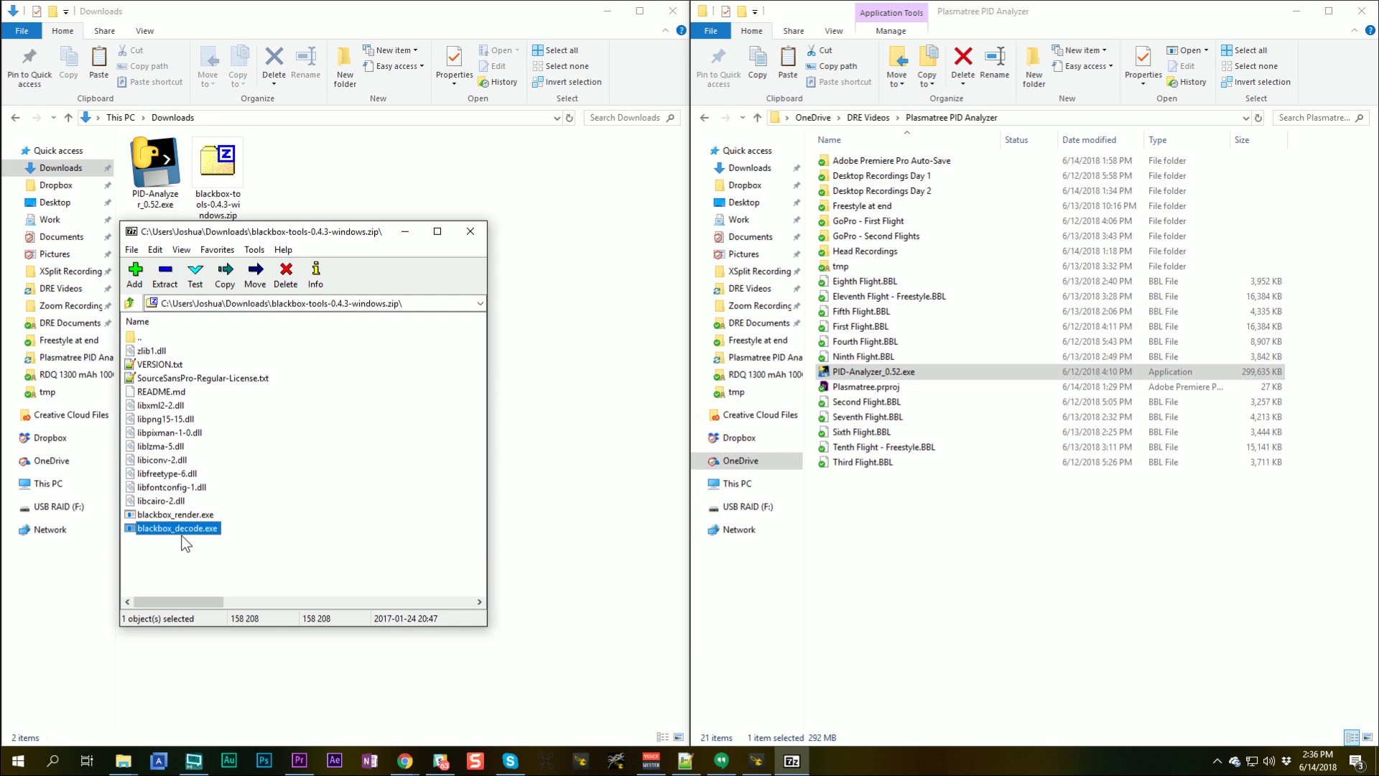
{"action": "left_click_drag", "start_coordinate": [182, 527], "coordinate": [1034, 535]}
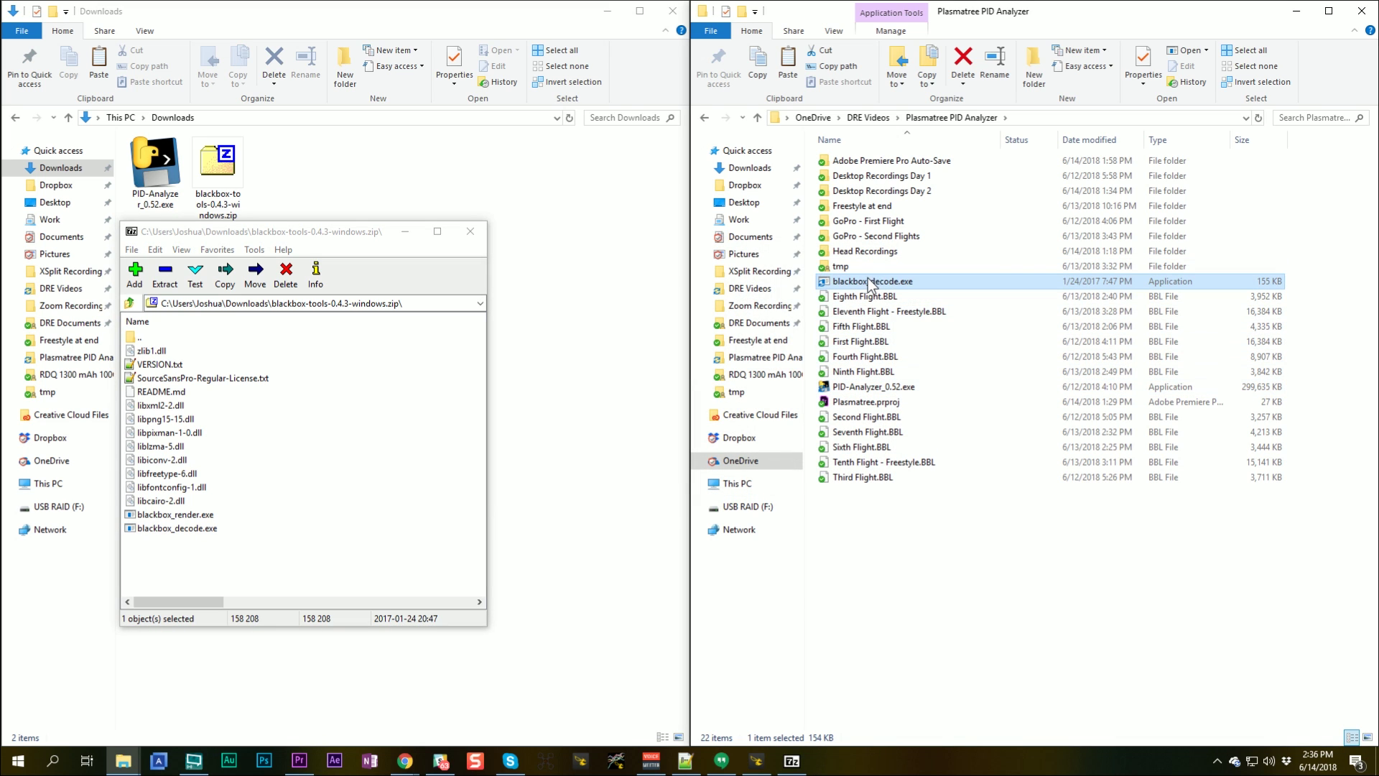
Close the Downloads folder window and the blackbox-tools archive window, leaving the Plasmatree PID Analyzer folder open
{"action": "left_click", "coordinate": [636, 168]}
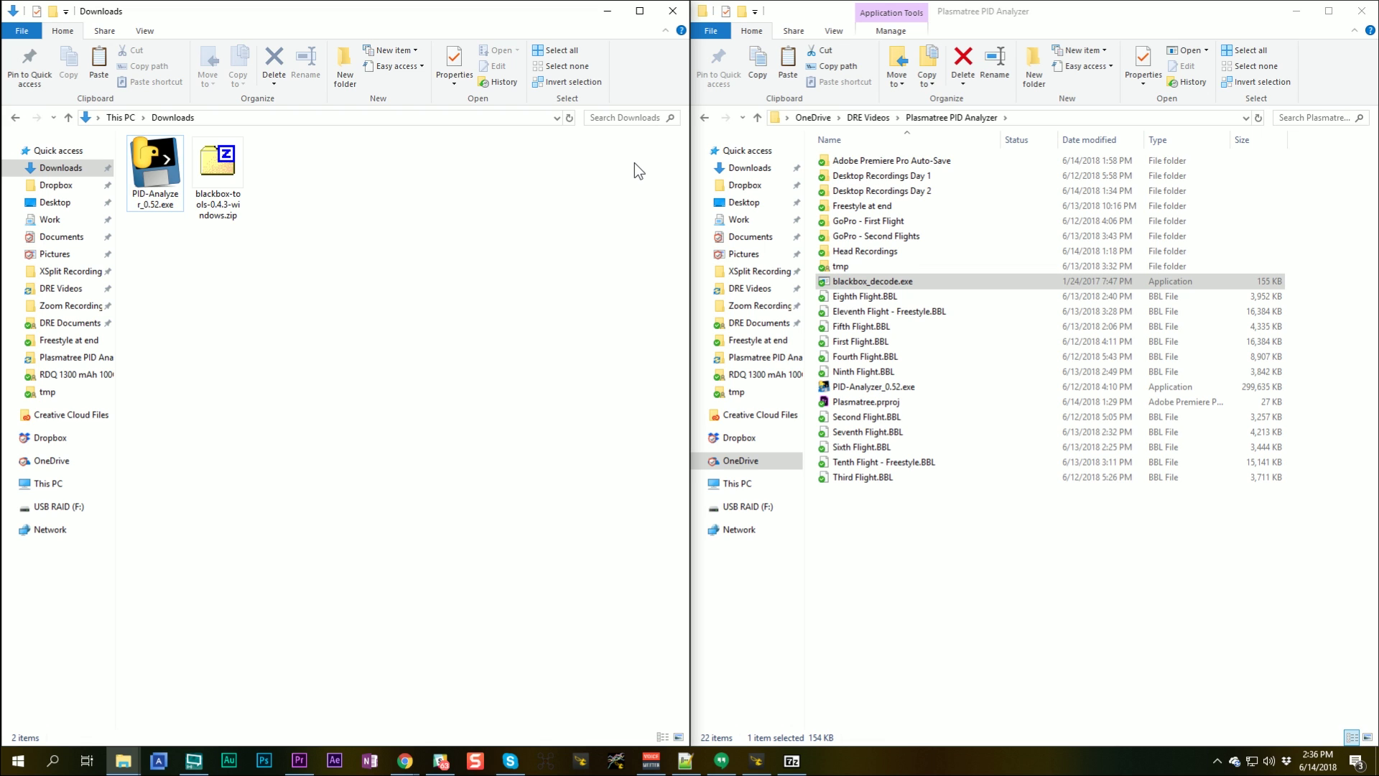
{"action": "left_click", "coordinate": [673, 11]}
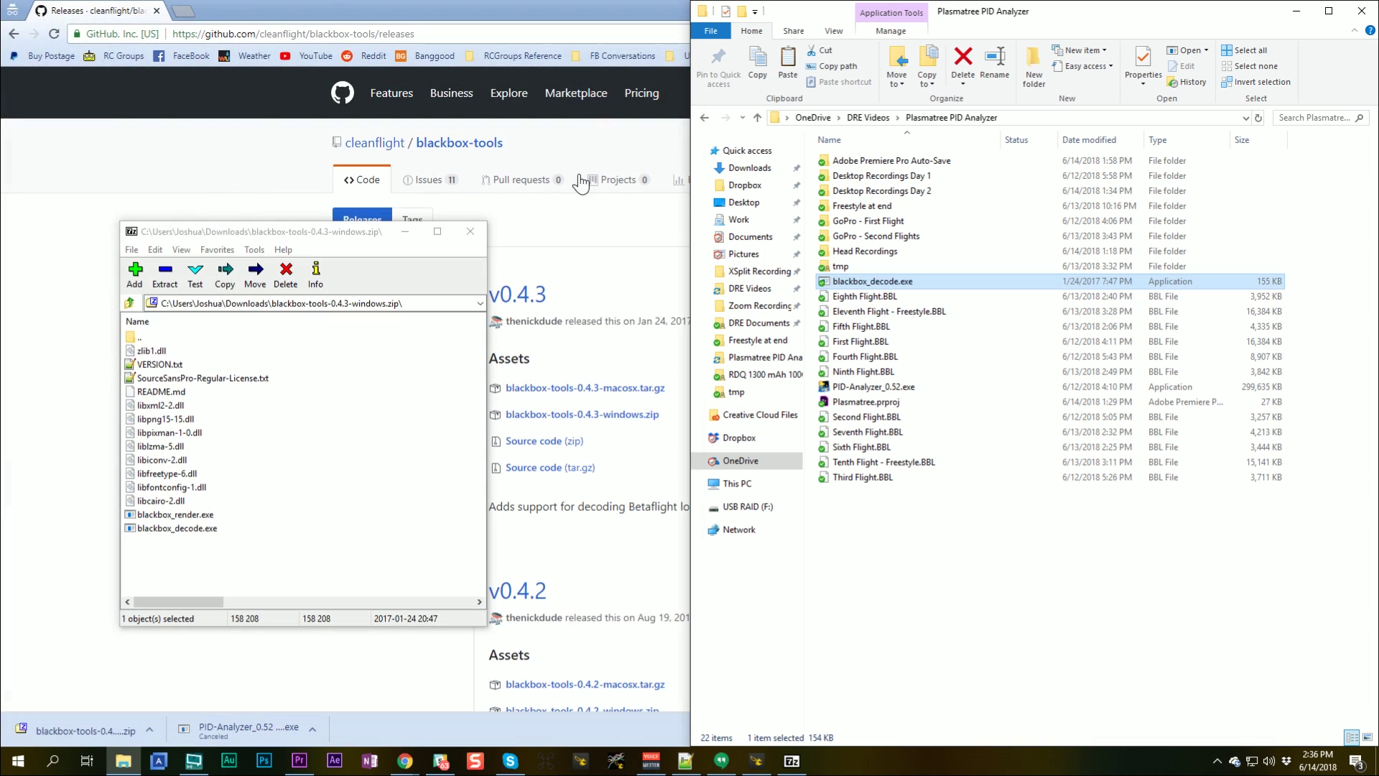
{"action": "left_click", "coordinate": [469, 230]}
{"action": "left_click", "coordinate": [864, 530]}
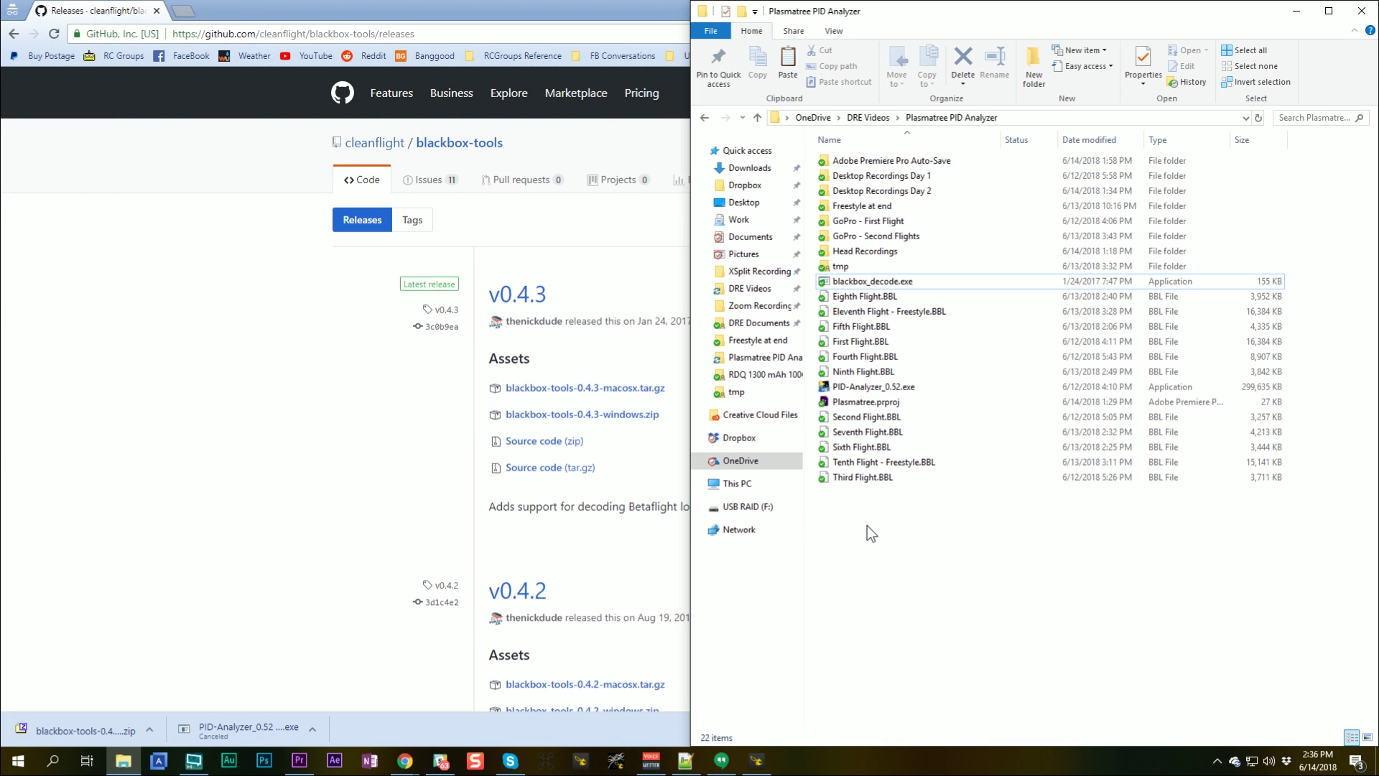
Launch PID-Analyzer_0.52.exe from the Plasmatree PID Analyzer folder and allow it to run despite the SmartScreen block
{"action": "double_click", "coordinate": [866, 388]}
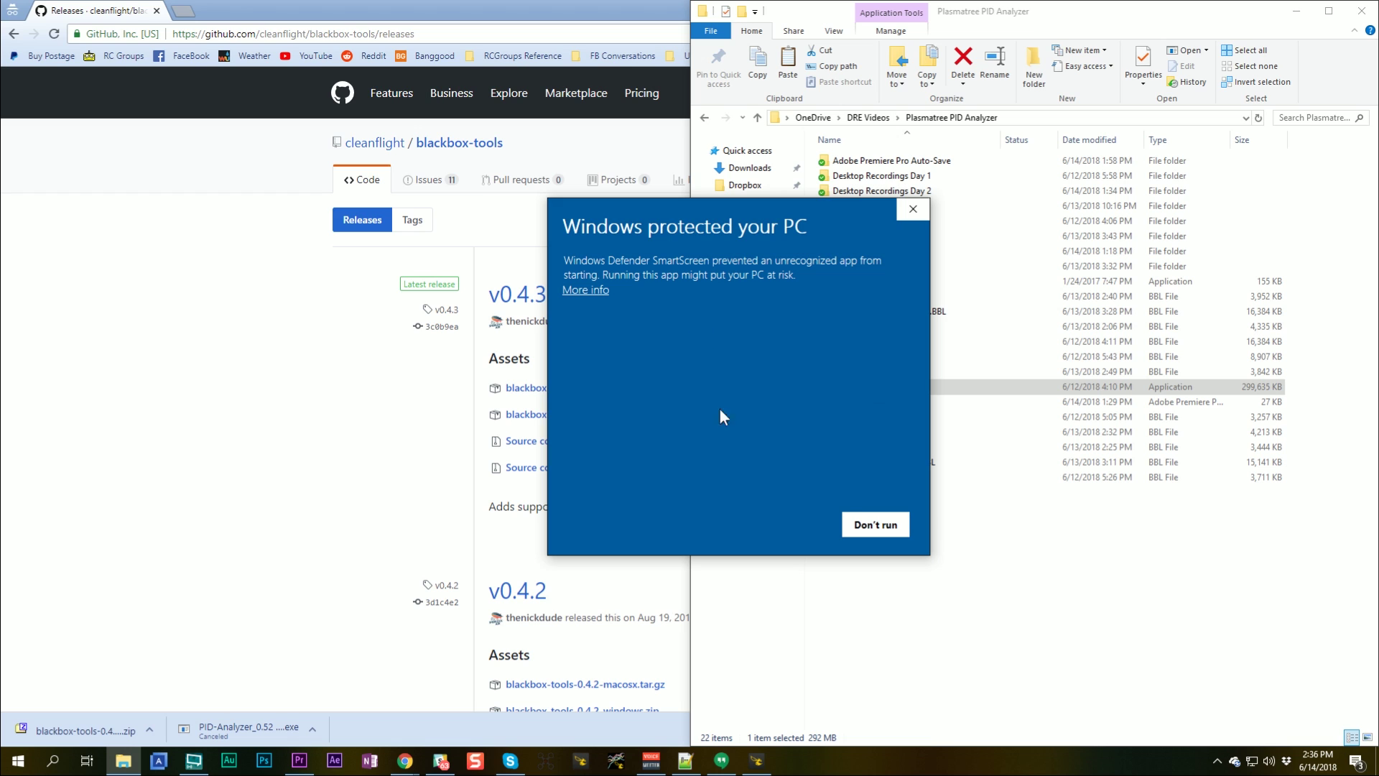
{"action": "left_click", "coordinate": [581, 289]}
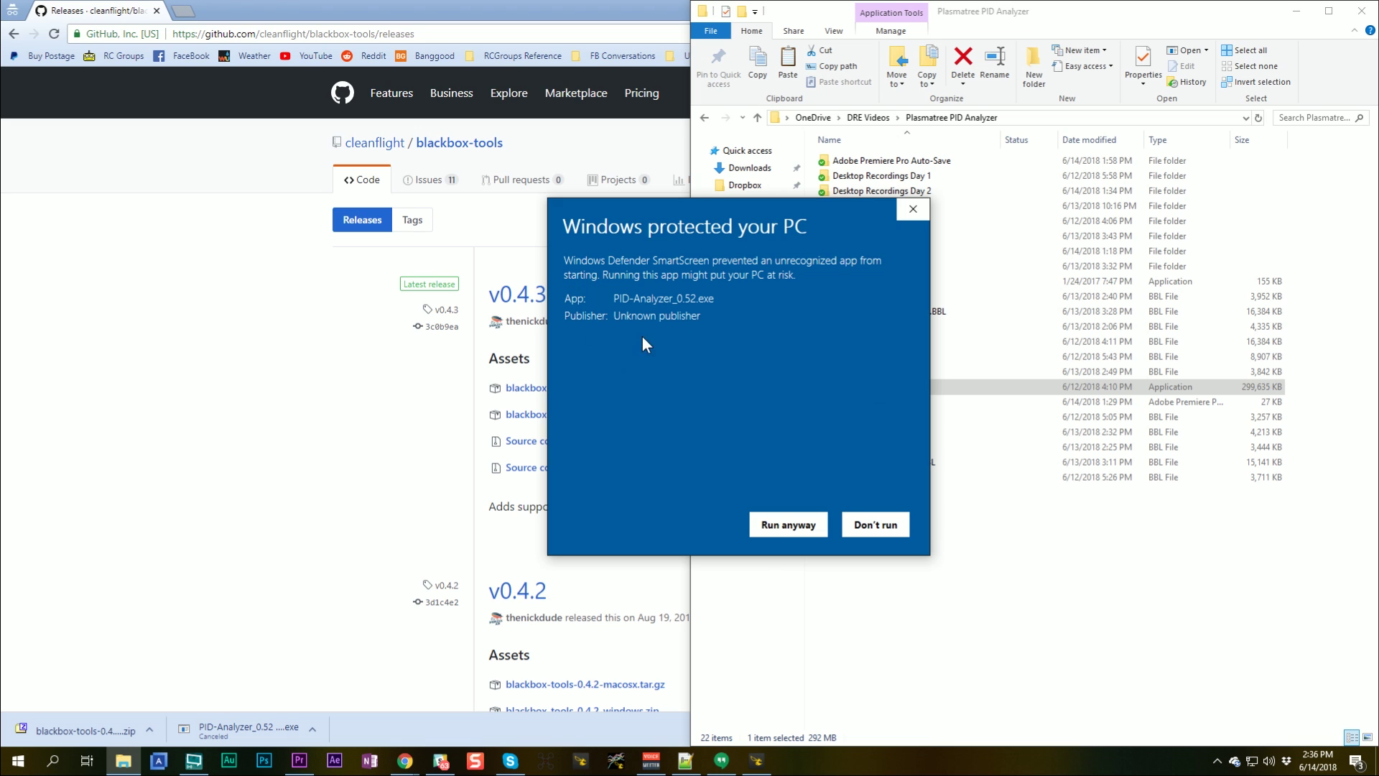
{"action": "left_click", "coordinate": [811, 523]}
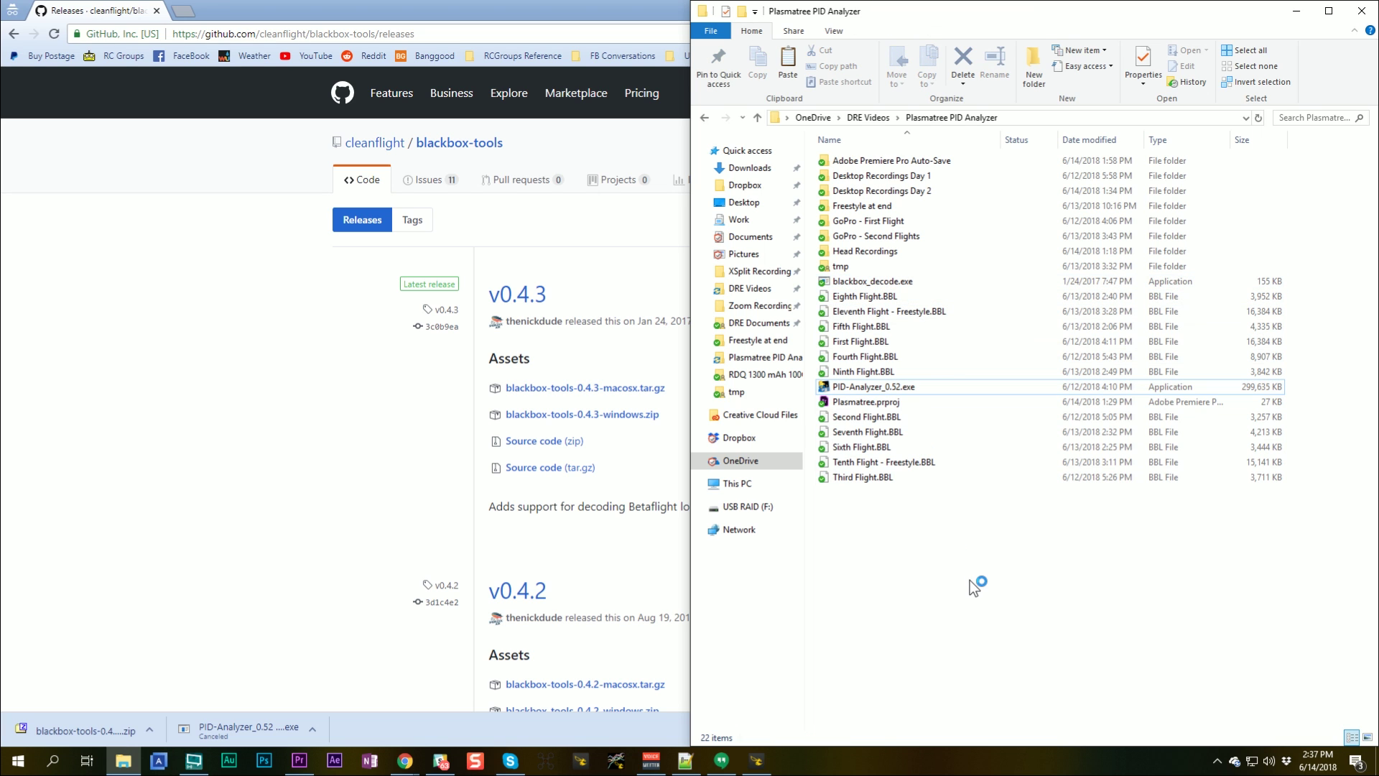
Switch to Betaflight Configurator and connect to the flight controller on COM16 at 115200 baud
{"action": "left_click", "coordinate": [745, 760]}
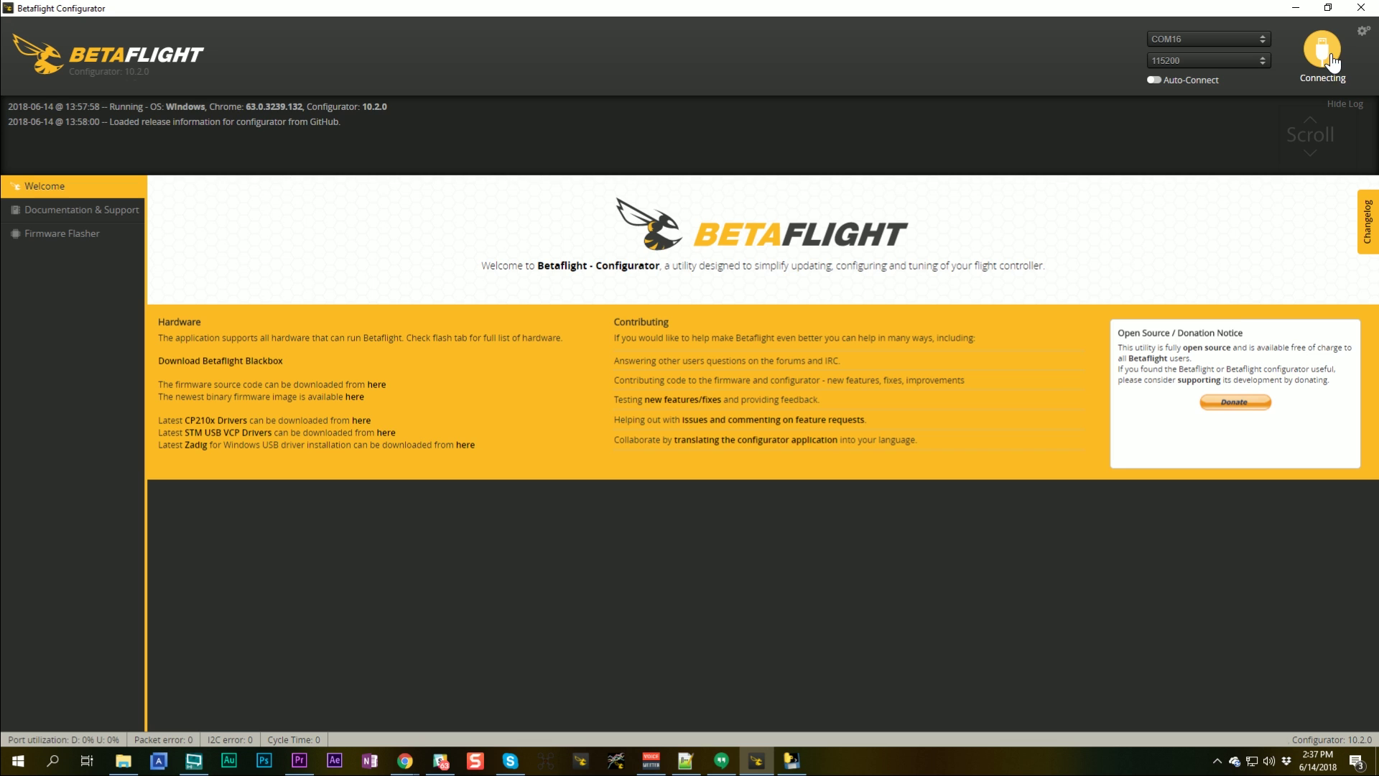
{"action": "left_click", "coordinate": [1330, 53]}
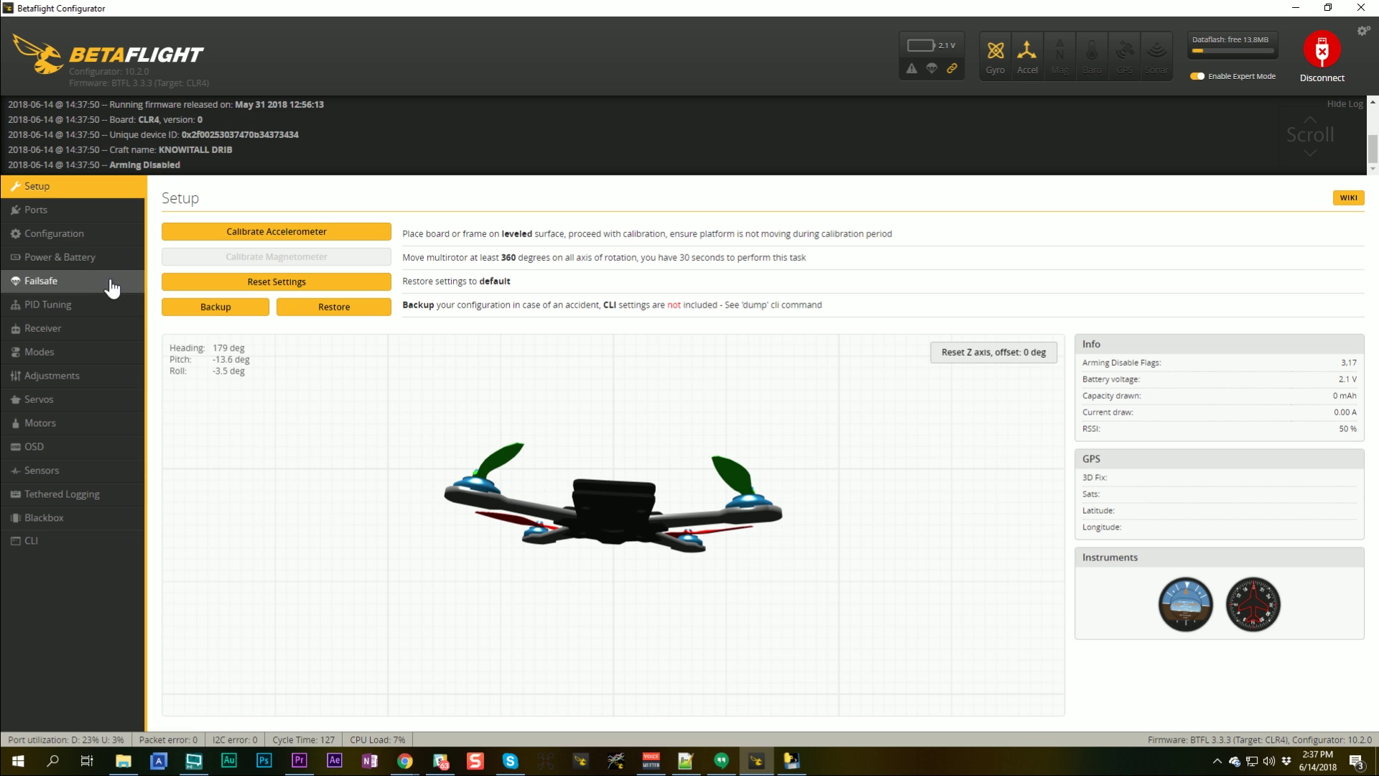
Disable the ANTI_GRAVITY feature in the flight controller's configuration, then save and reboot
{"action": "left_click", "coordinate": [50, 234]}
{"action": "scroll", "coordinate": [446, 550], "scroll_direction": "down", "scroll_amount": 13}
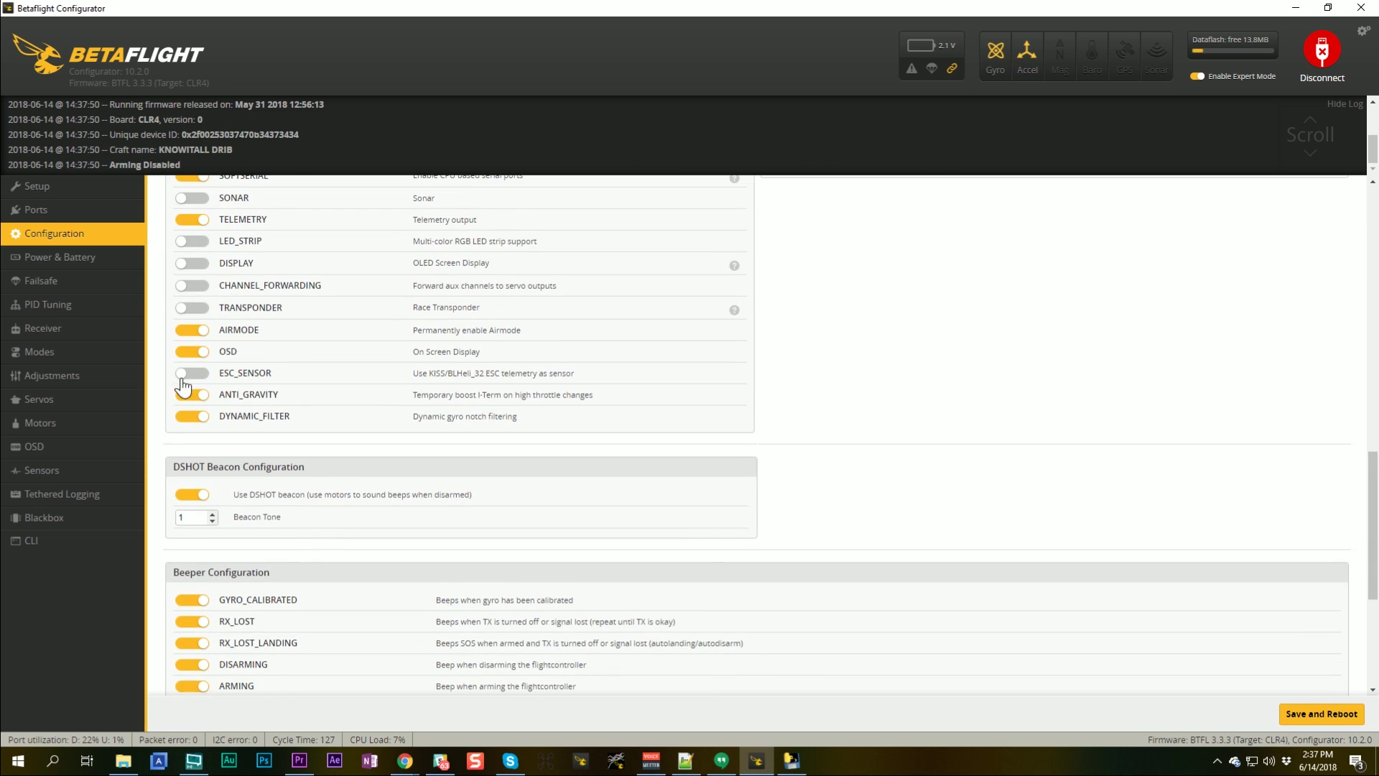
{"action": "left_click", "coordinate": [207, 396]}
{"action": "scroll", "coordinate": [279, 447], "scroll_direction": "up", "scroll_amount": 3}
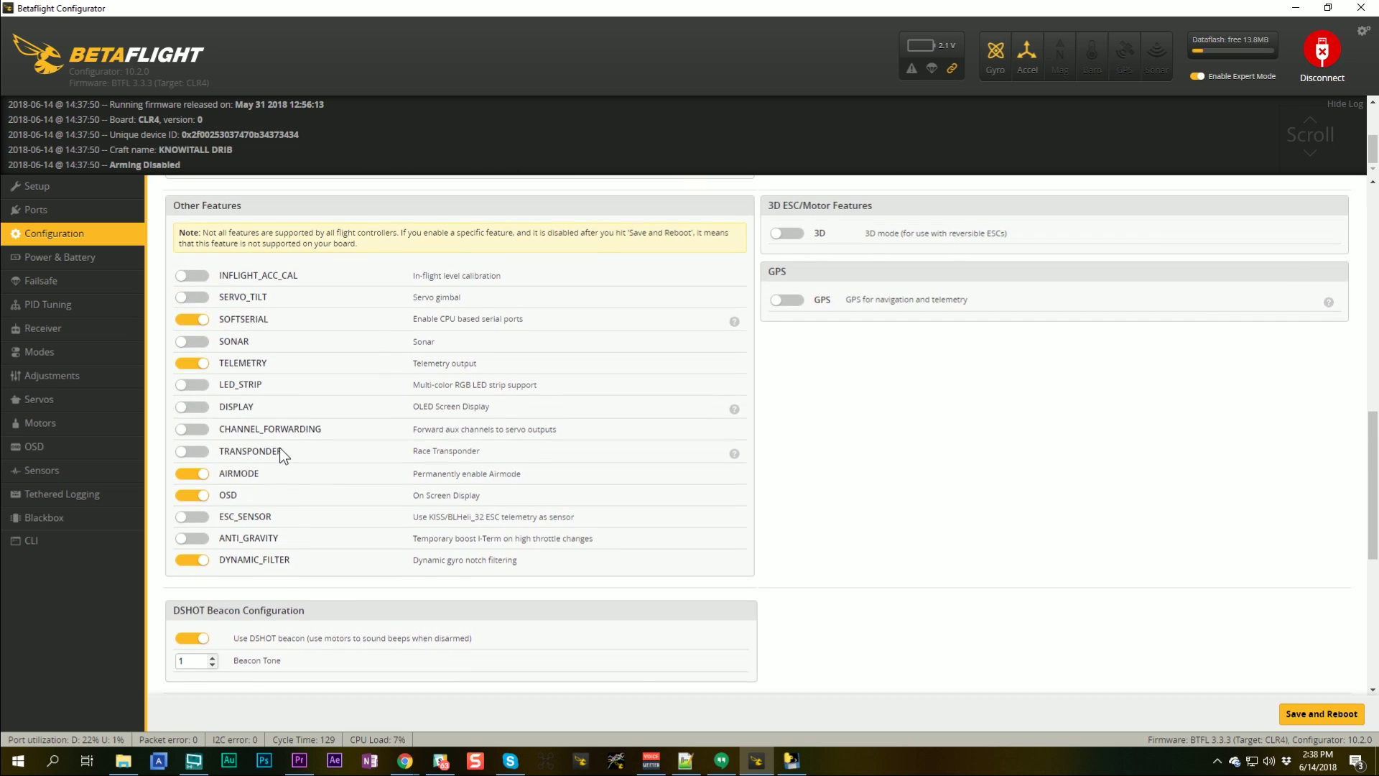
{"action": "left_click", "coordinate": [1326, 714]}
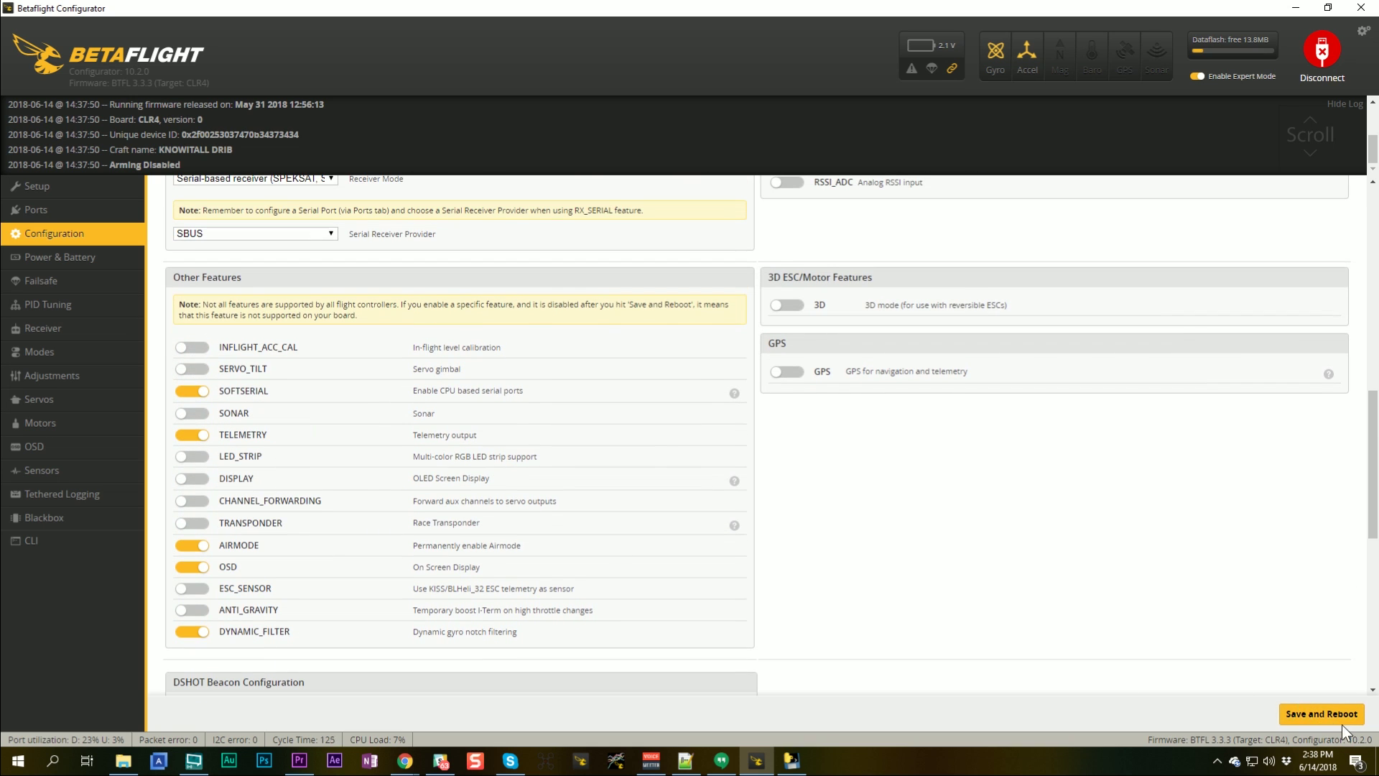
In the PID tuning settings, set D Setpoint Weight to 0 and enable Vbat PID Compensation
{"action": "left_click", "coordinate": [114, 304]}
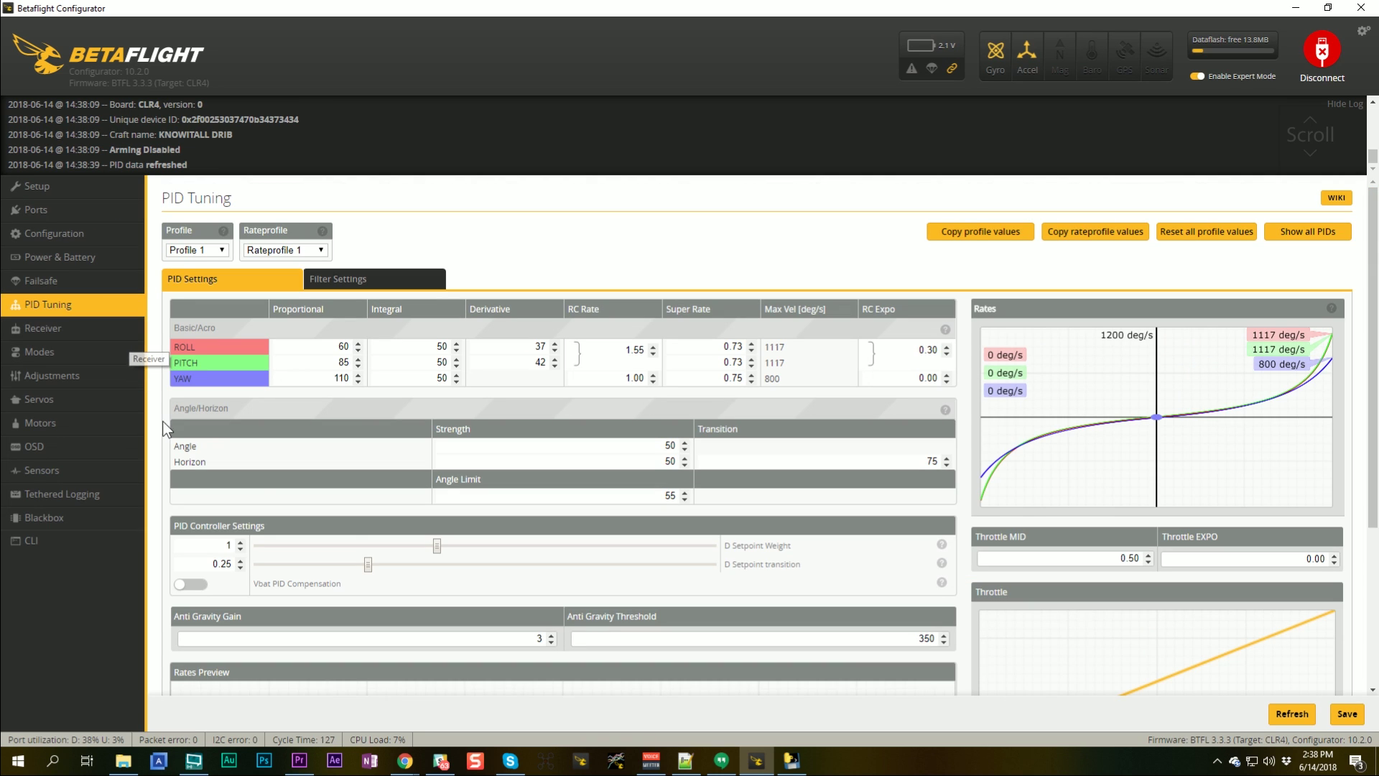
{"action": "left_click_drag", "start_coordinate": [437, 548], "coordinate": [257, 548]}
{"action": "left_click", "coordinate": [233, 544]}
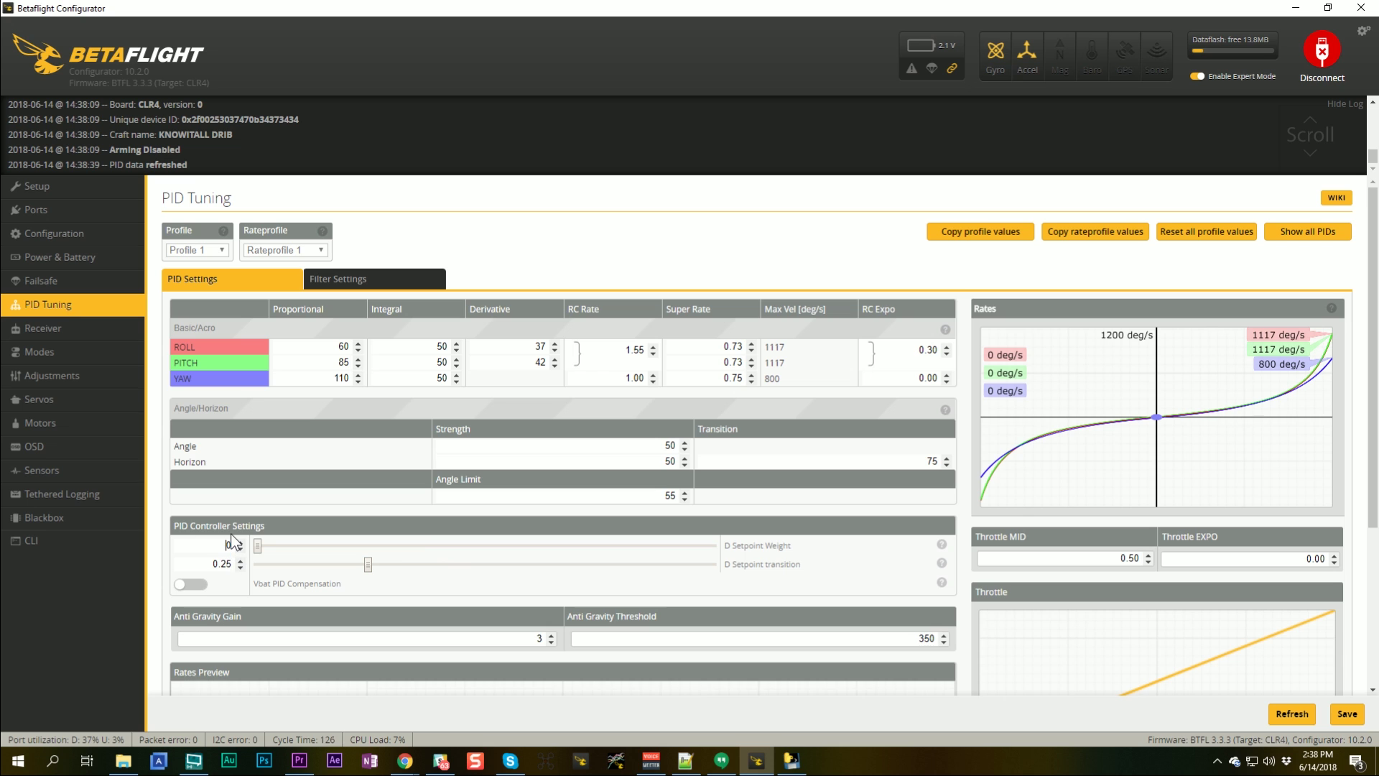
{"action": "left_click", "coordinate": [190, 584]}
Open the TPA value for editing in the PID tuning settings
{"action": "scroll", "coordinate": [180, 590], "scroll_direction": "down", "scroll_amount": 2}
{"action": "scroll", "coordinate": [181, 591], "scroll_direction": "down", "scroll_amount": 1}
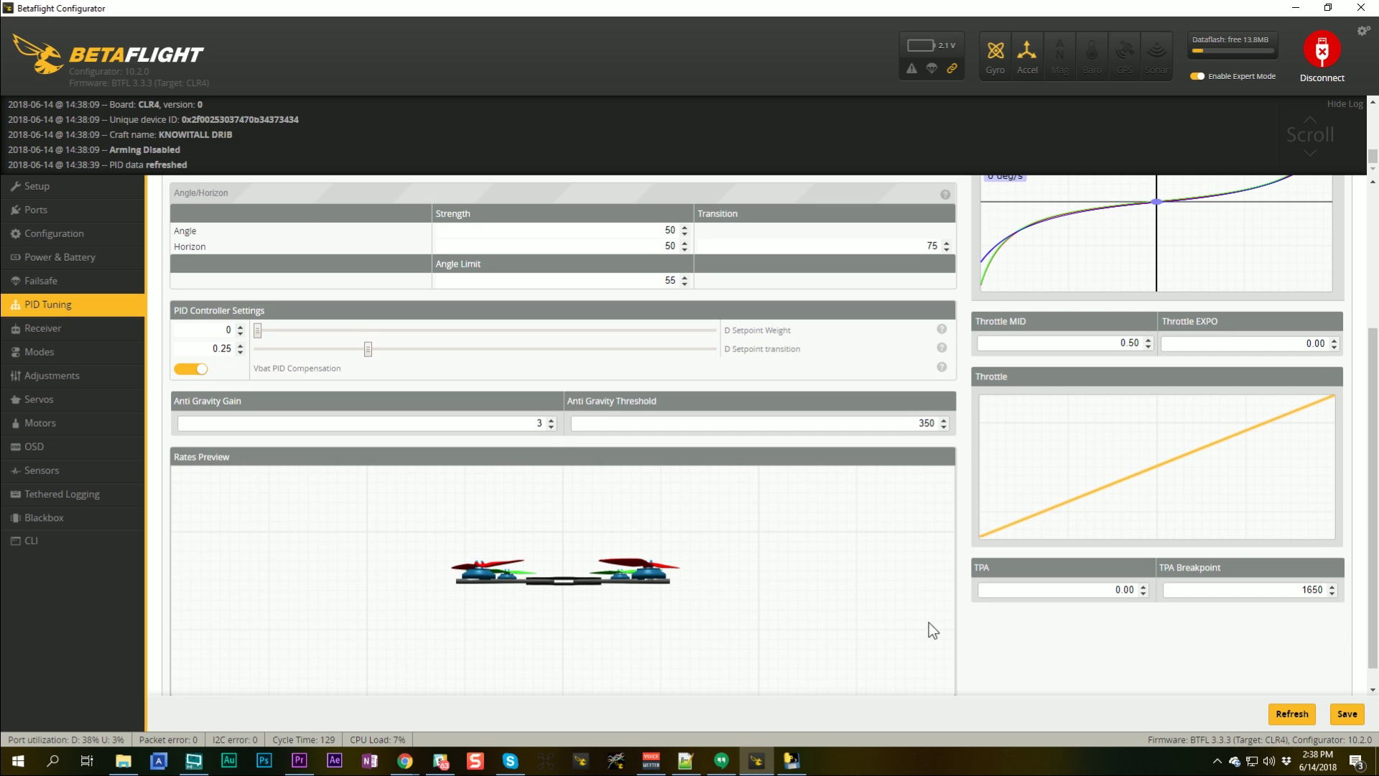
{"action": "double_click", "coordinate": [1074, 589]}
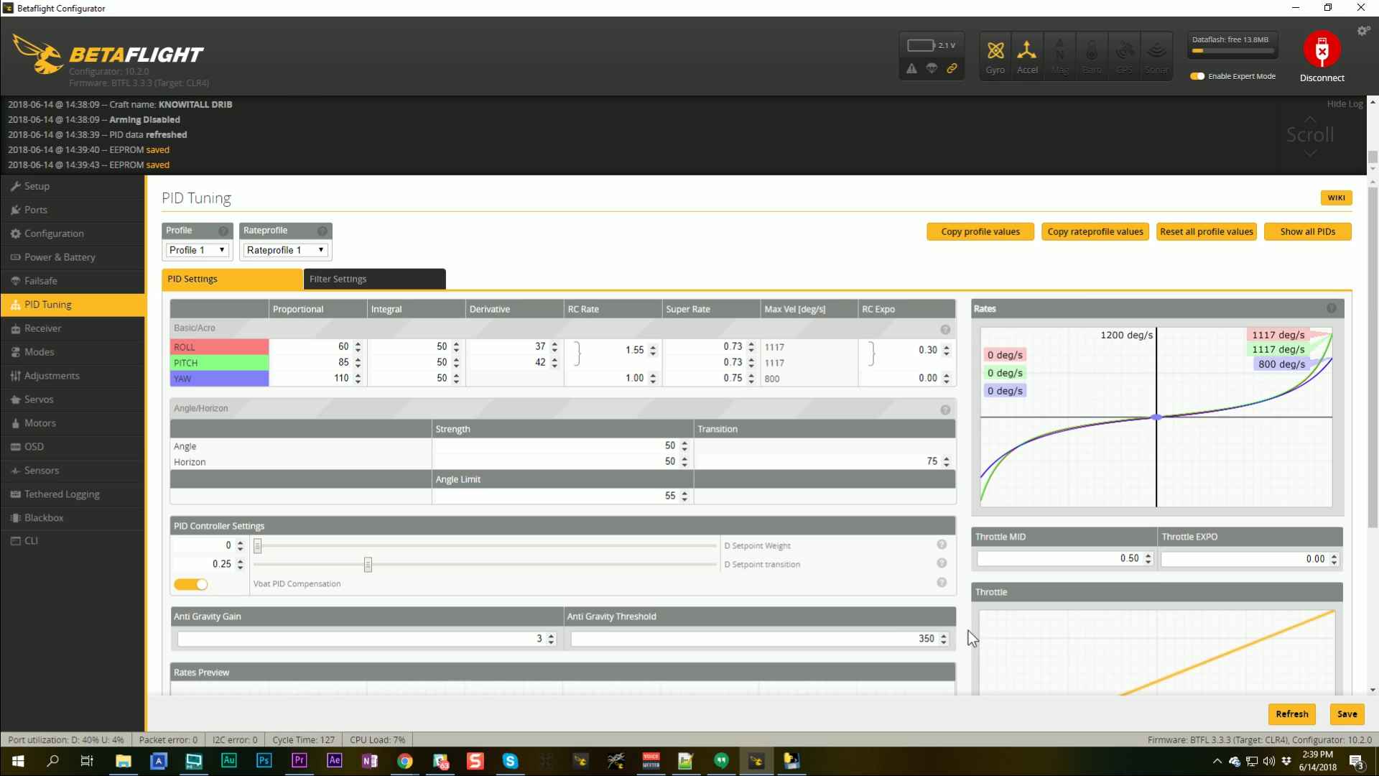
Save the PID tuning settings, then check the filter settings and the DYNAMIC_FILTER feature in the configuration
{"action": "left_click", "coordinate": [1347, 713]}
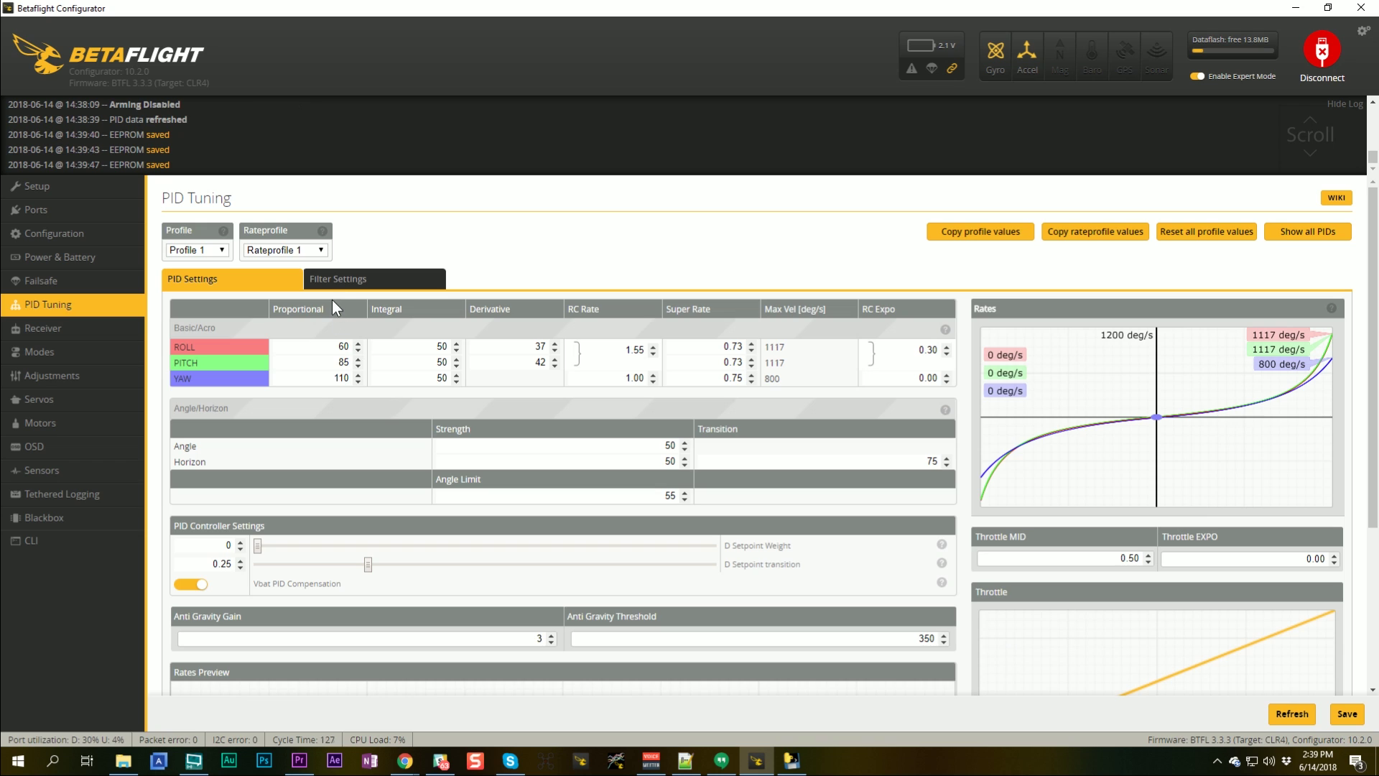
{"action": "left_click", "coordinate": [339, 282]}
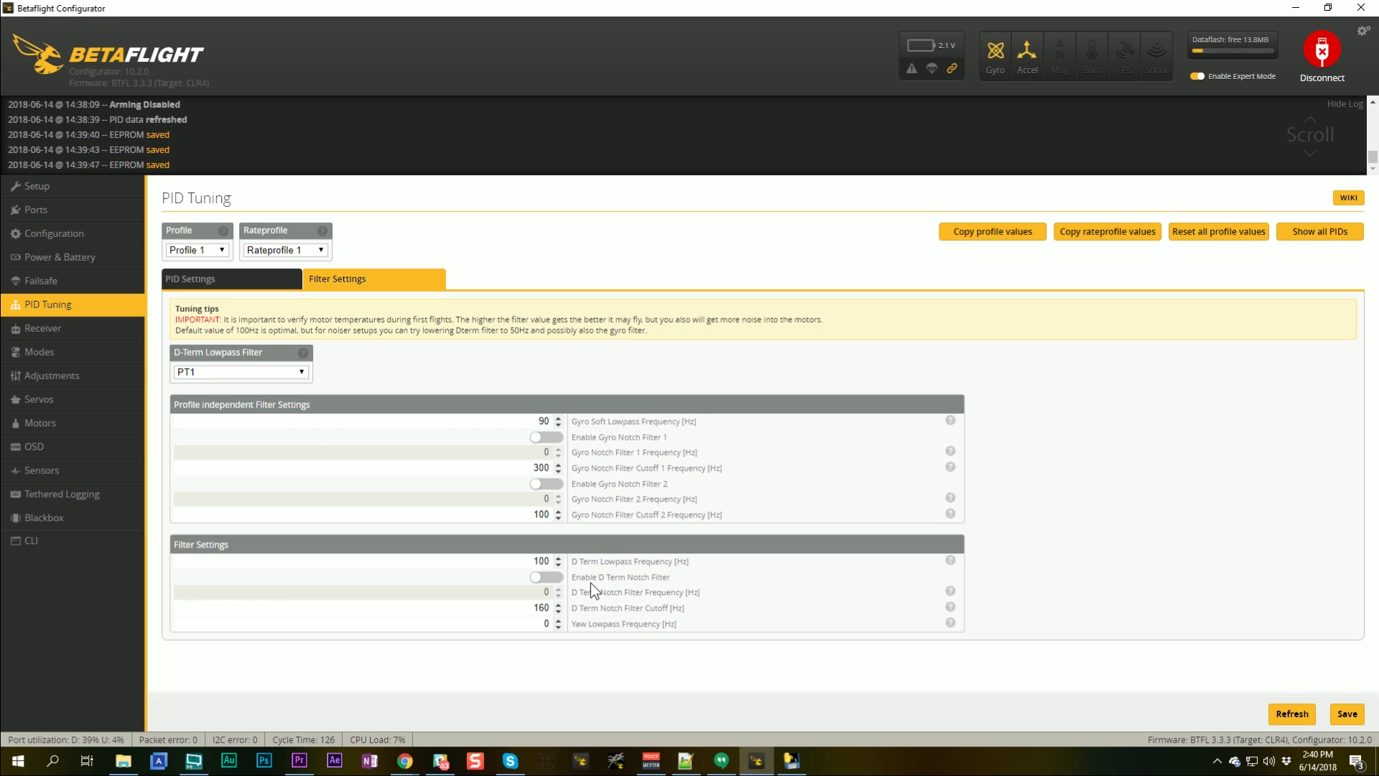
{"action": "left_click", "coordinate": [63, 234]}
{"action": "scroll", "coordinate": [537, 508], "scroll_direction": "down", "scroll_amount": 9}
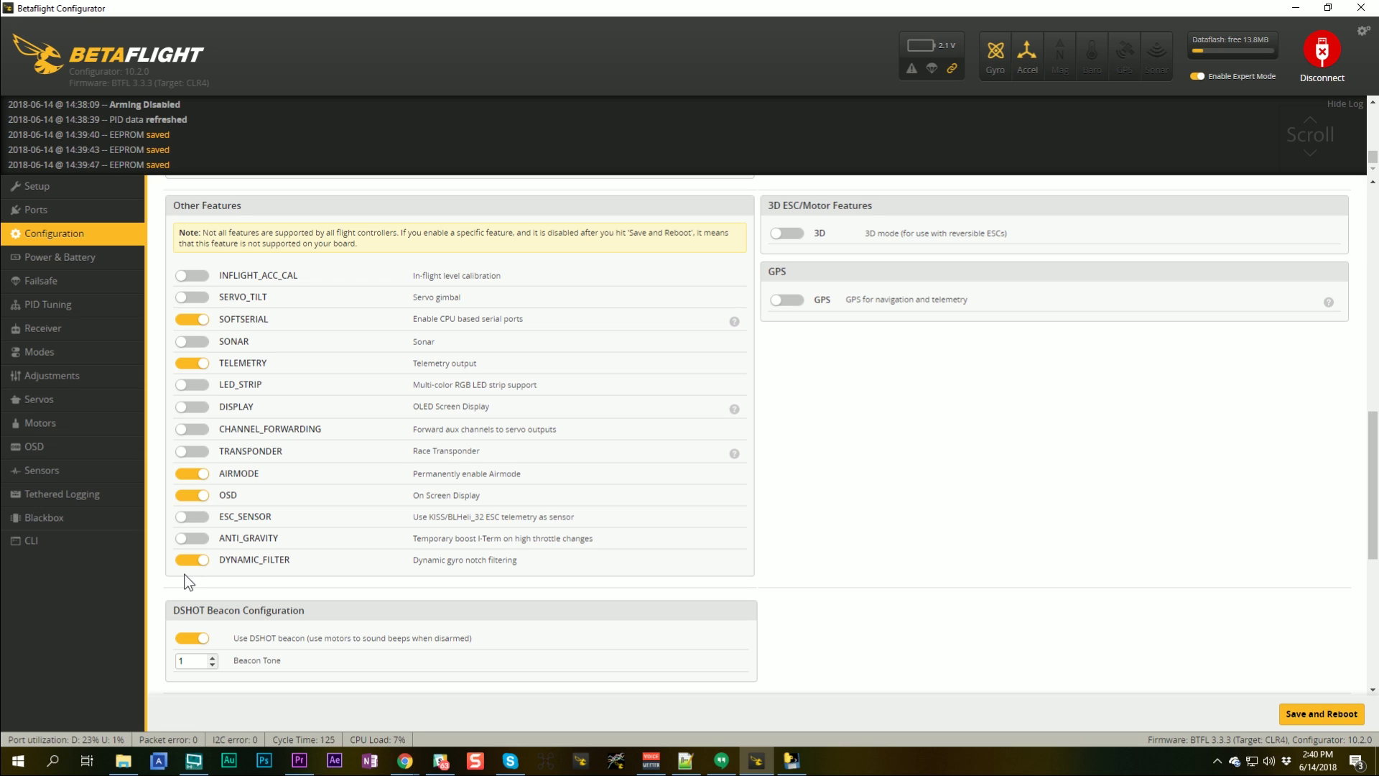
Query the debug settings in the CLI with "get debug", then set debug_mode=notch and save
{"action": "left_click", "coordinate": [32, 541]}
{"action": "type", "text": "get debug"}
{"action": "key", "text": "Return"}
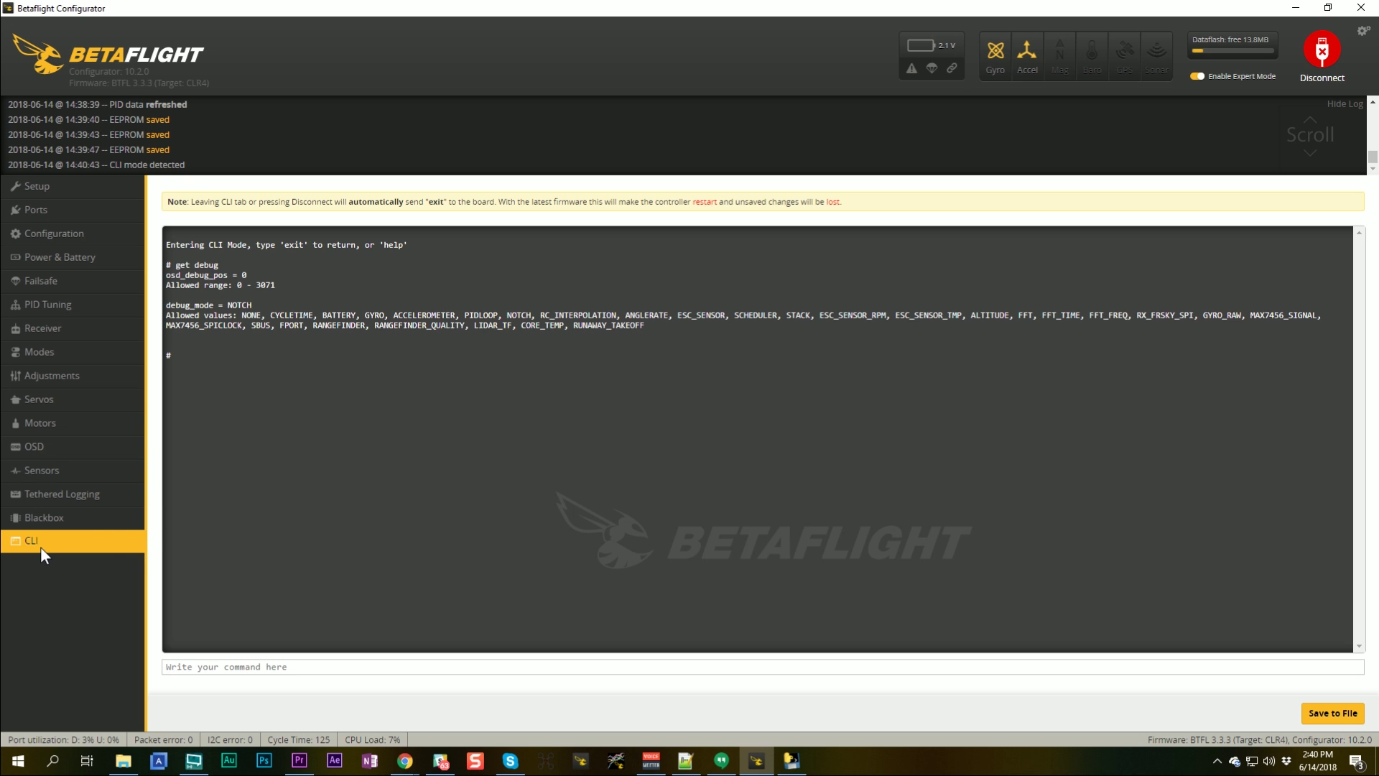
{"action": "type", "text": "set debug_mode=notch"}
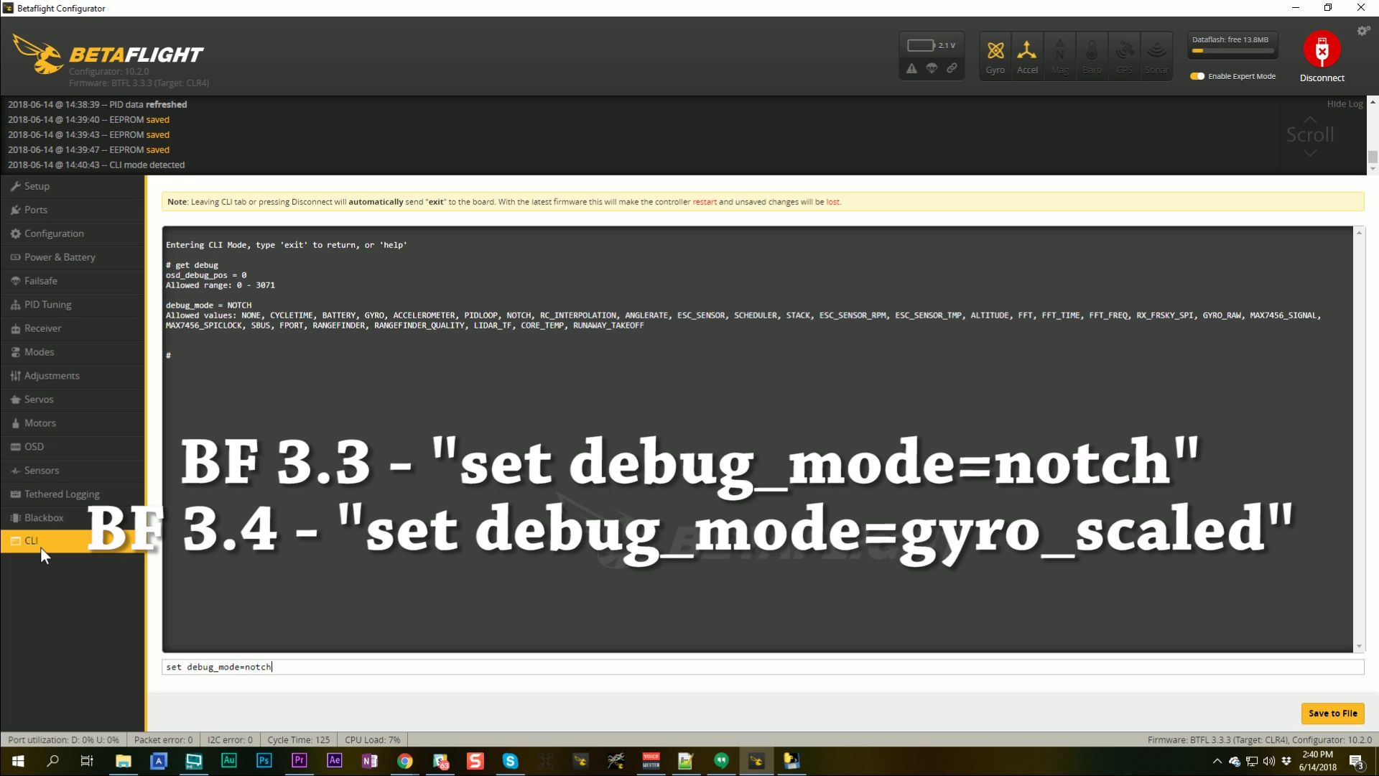
{"action": "key", "text": "Return"}
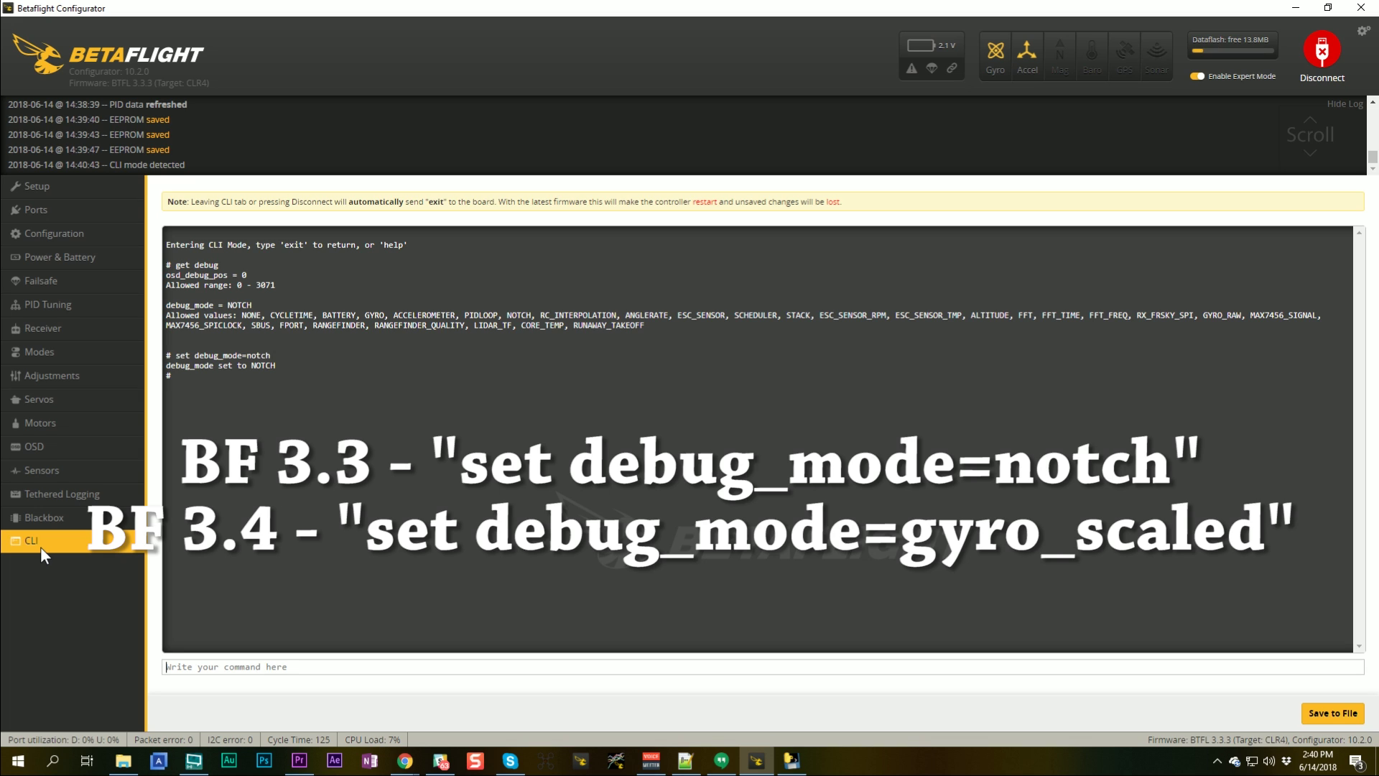
{"action": "type", "text": "save"}
{"action": "key", "text": "Return"}
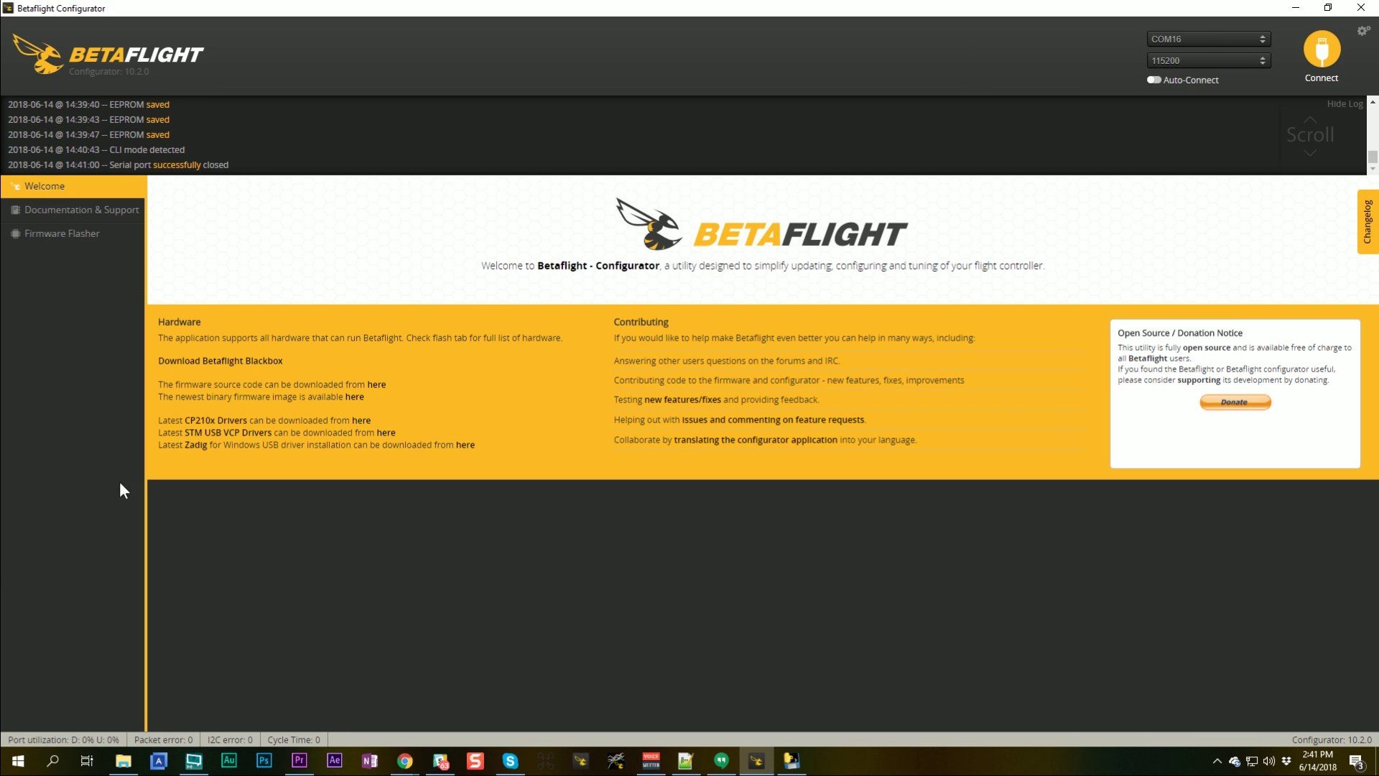
Reconnect to the flight controller, set the Blackbox logging rate to 4 kHz, and save and reboot
{"action": "left_click", "coordinate": [1321, 50]}
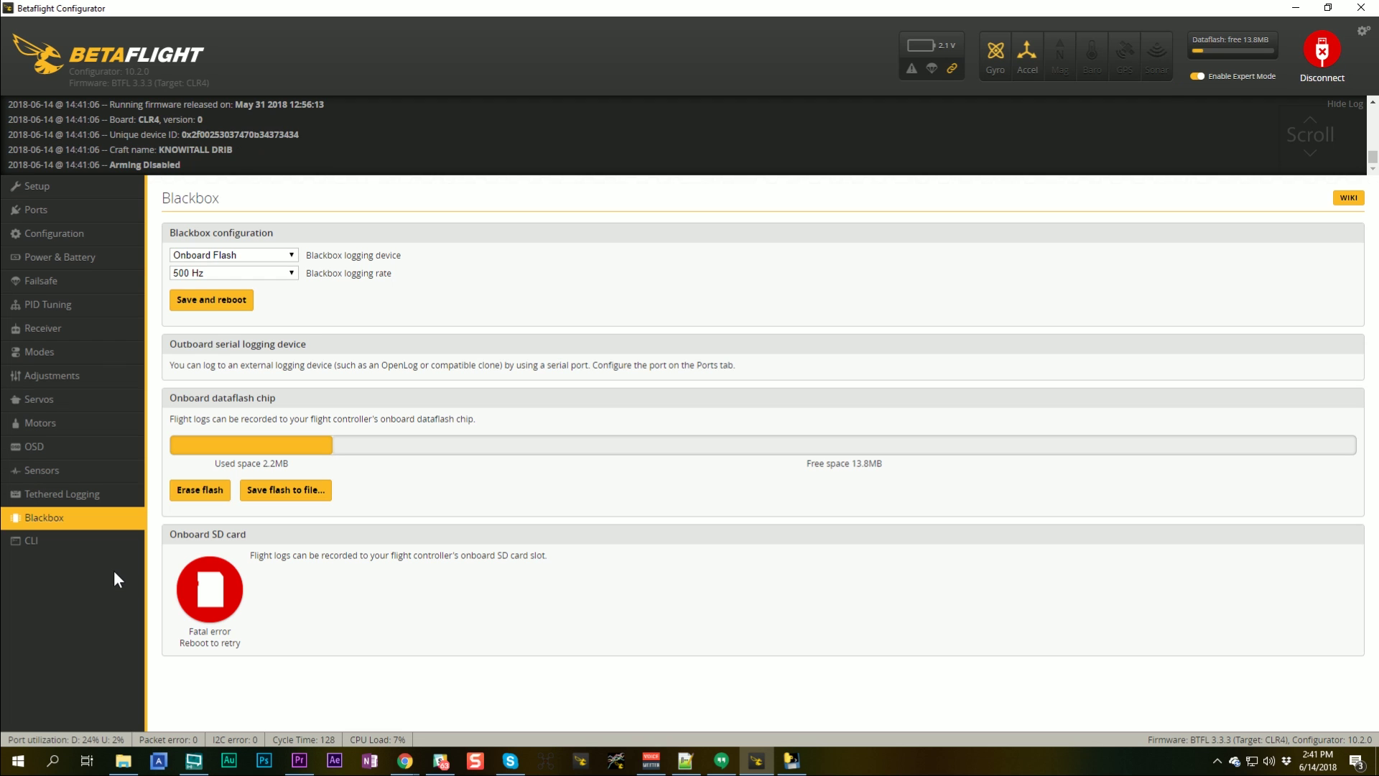
{"action": "left_click", "coordinate": [288, 273]}
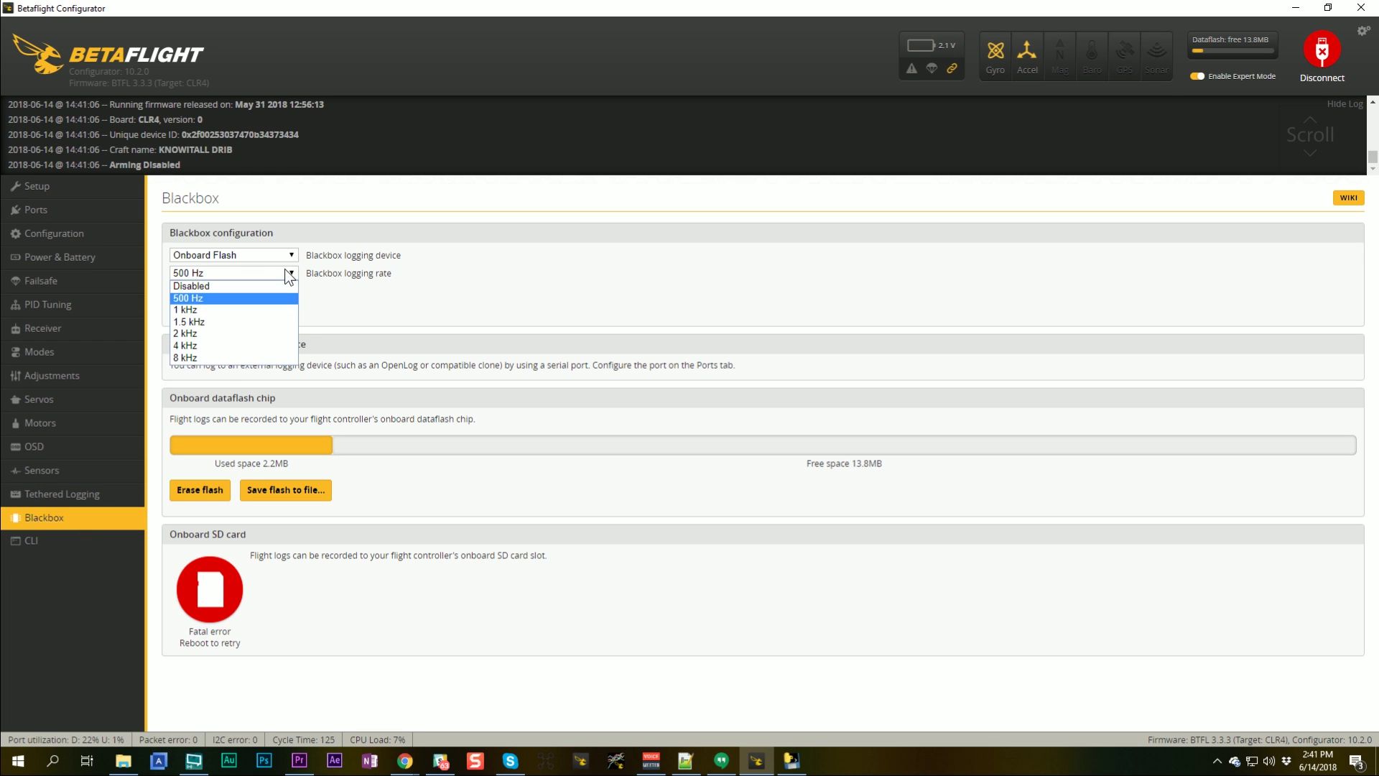
{"action": "left_click", "coordinate": [222, 345]}
{"action": "left_click", "coordinate": [213, 300]}
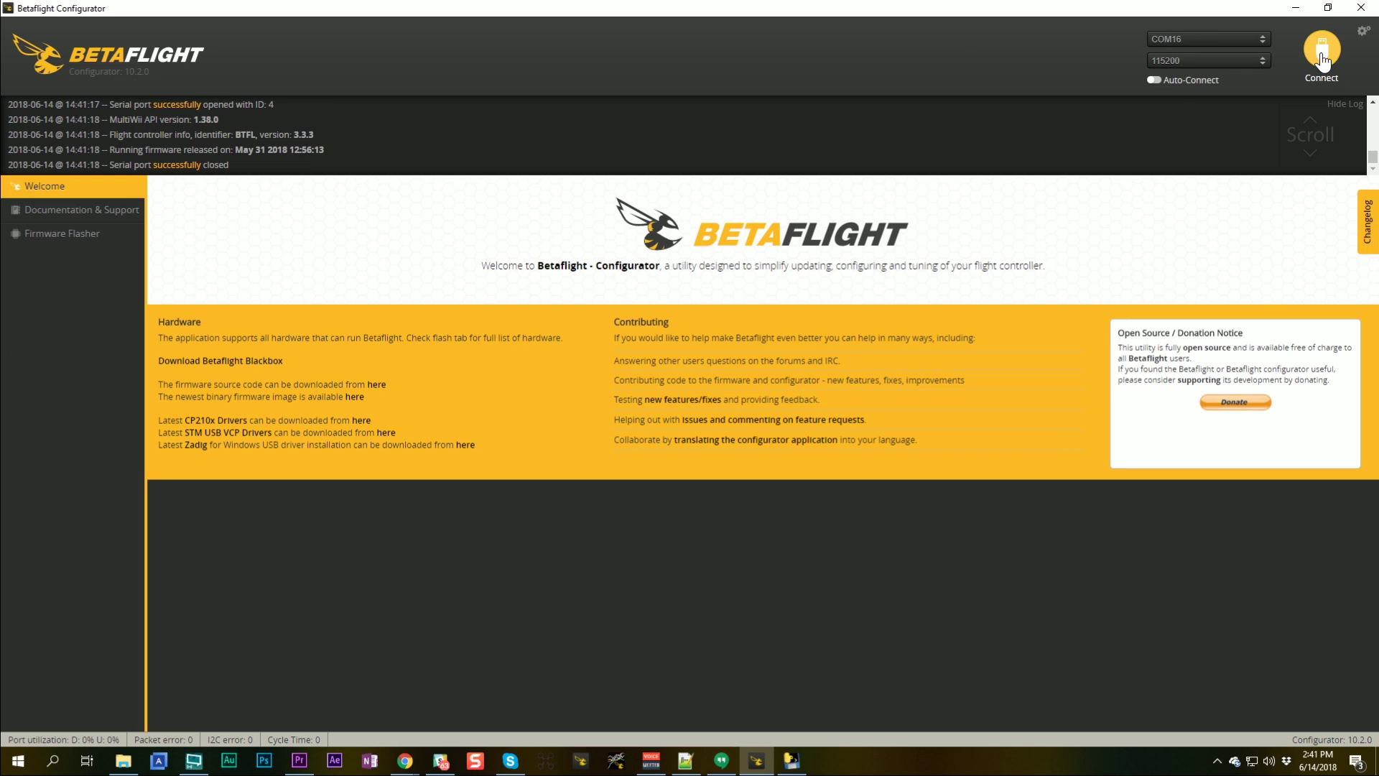
Reconnect to the flight controller and erase all Blackbox logs from the onboard dataflash chip
{"action": "left_click", "coordinate": [1326, 60]}
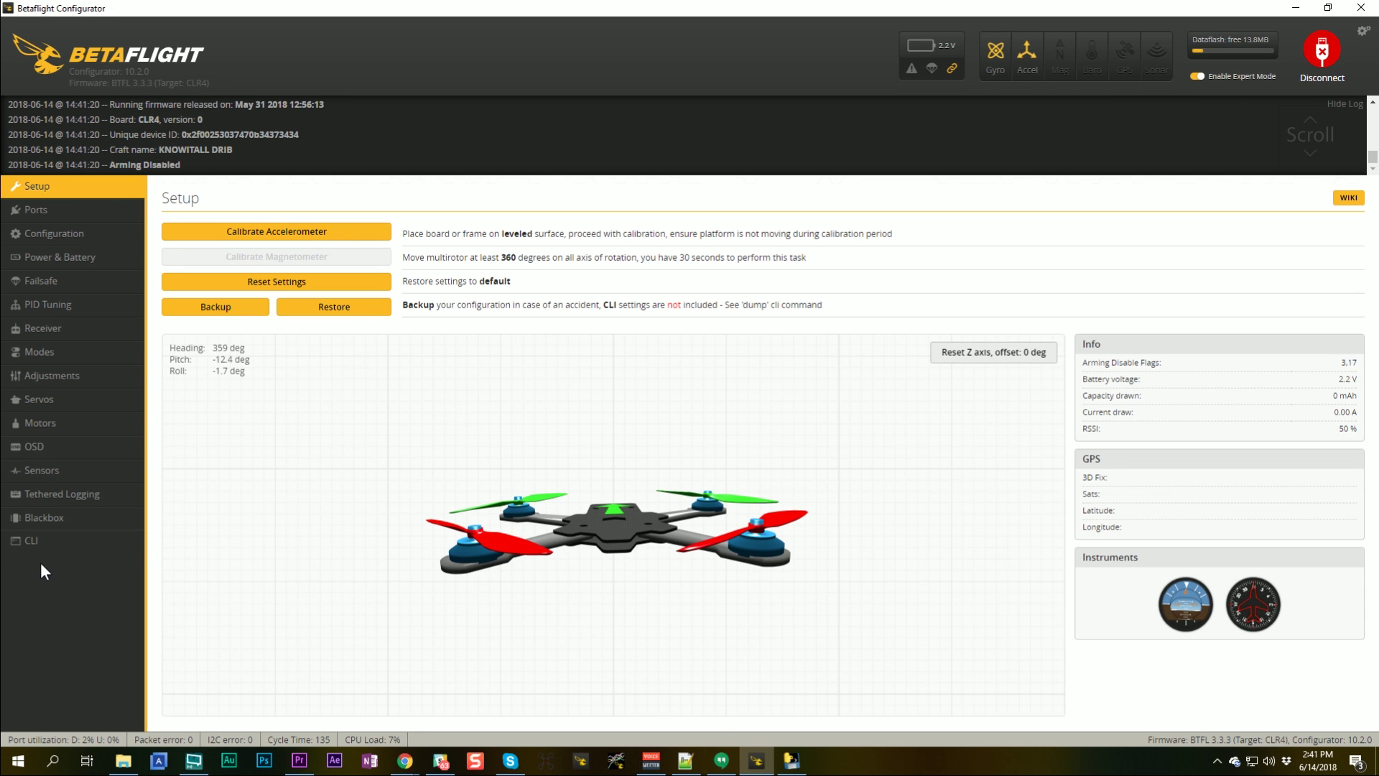
{"action": "left_click", "coordinate": [45, 518]}
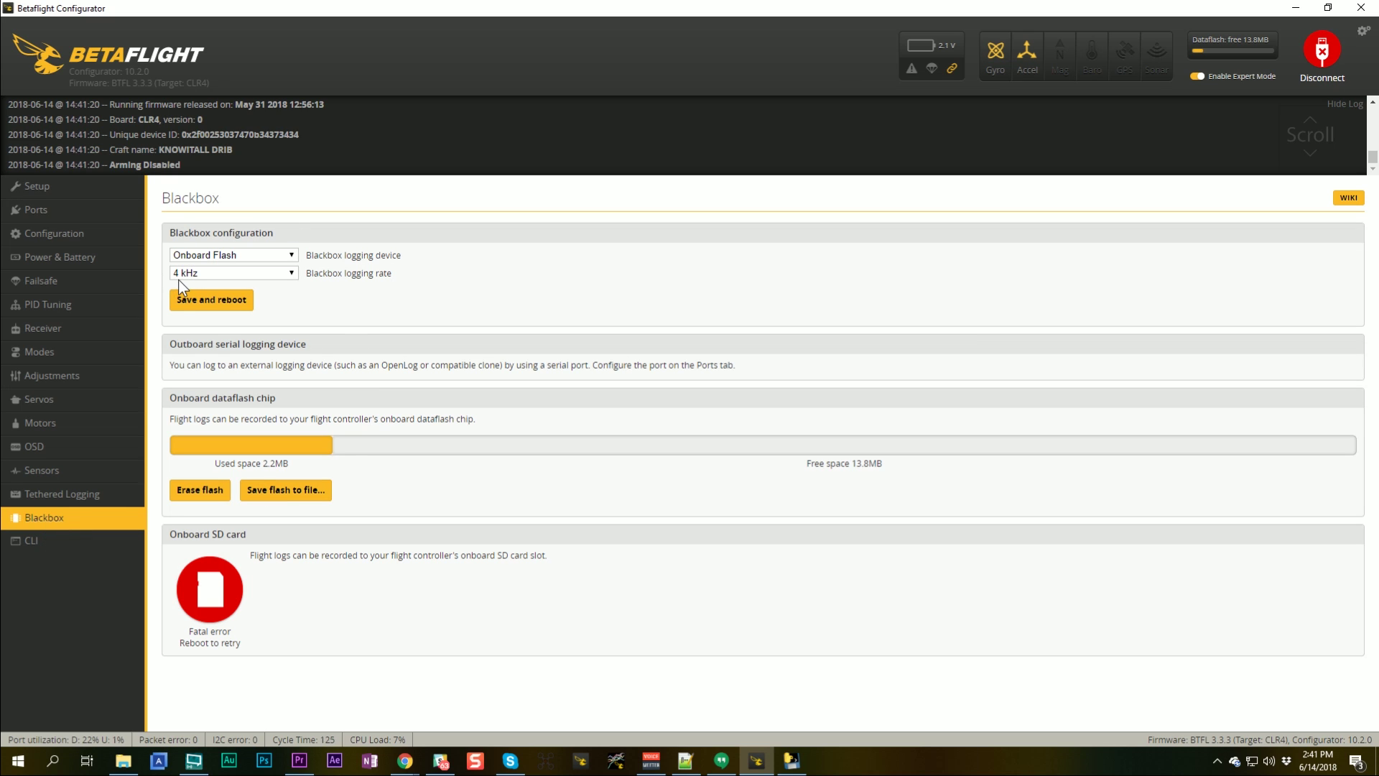
{"action": "left_click", "coordinate": [191, 497]}
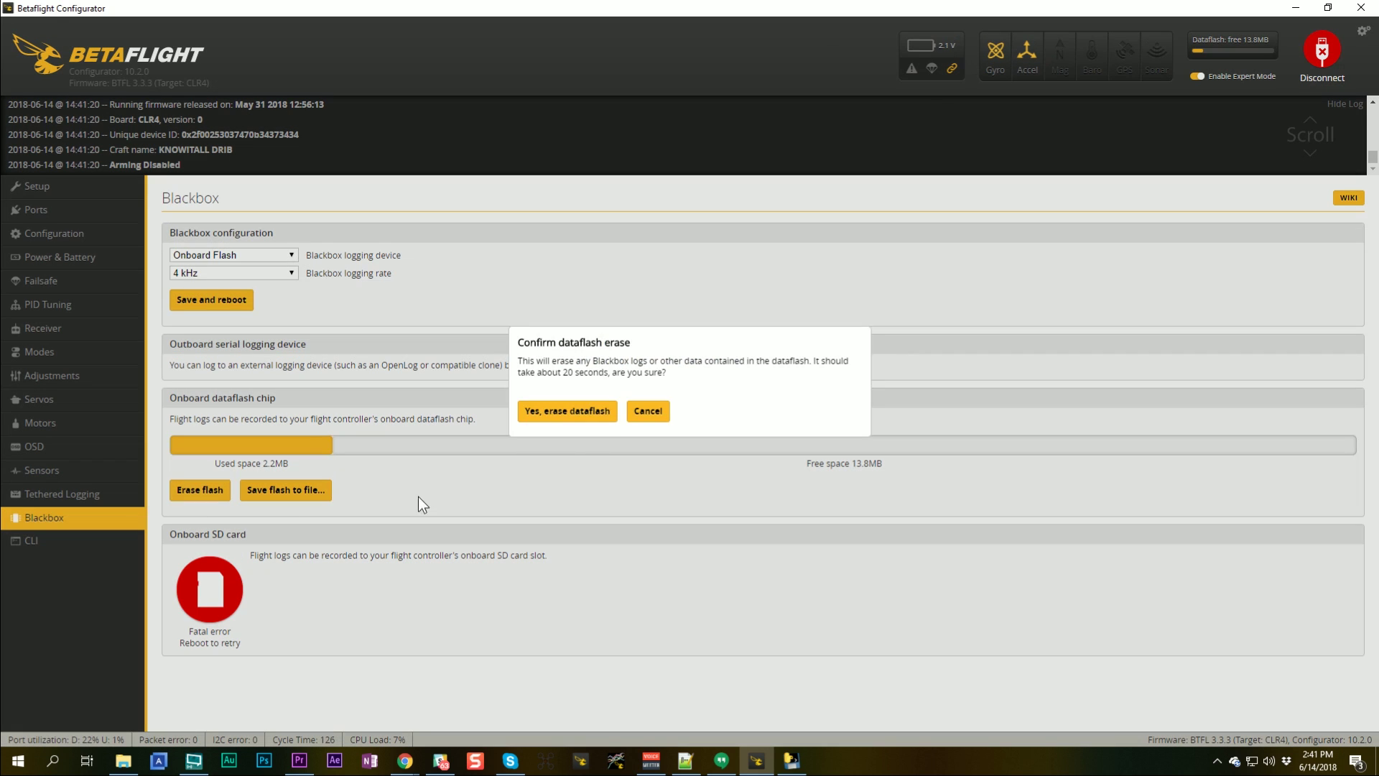
{"action": "left_click", "coordinate": [604, 415]}
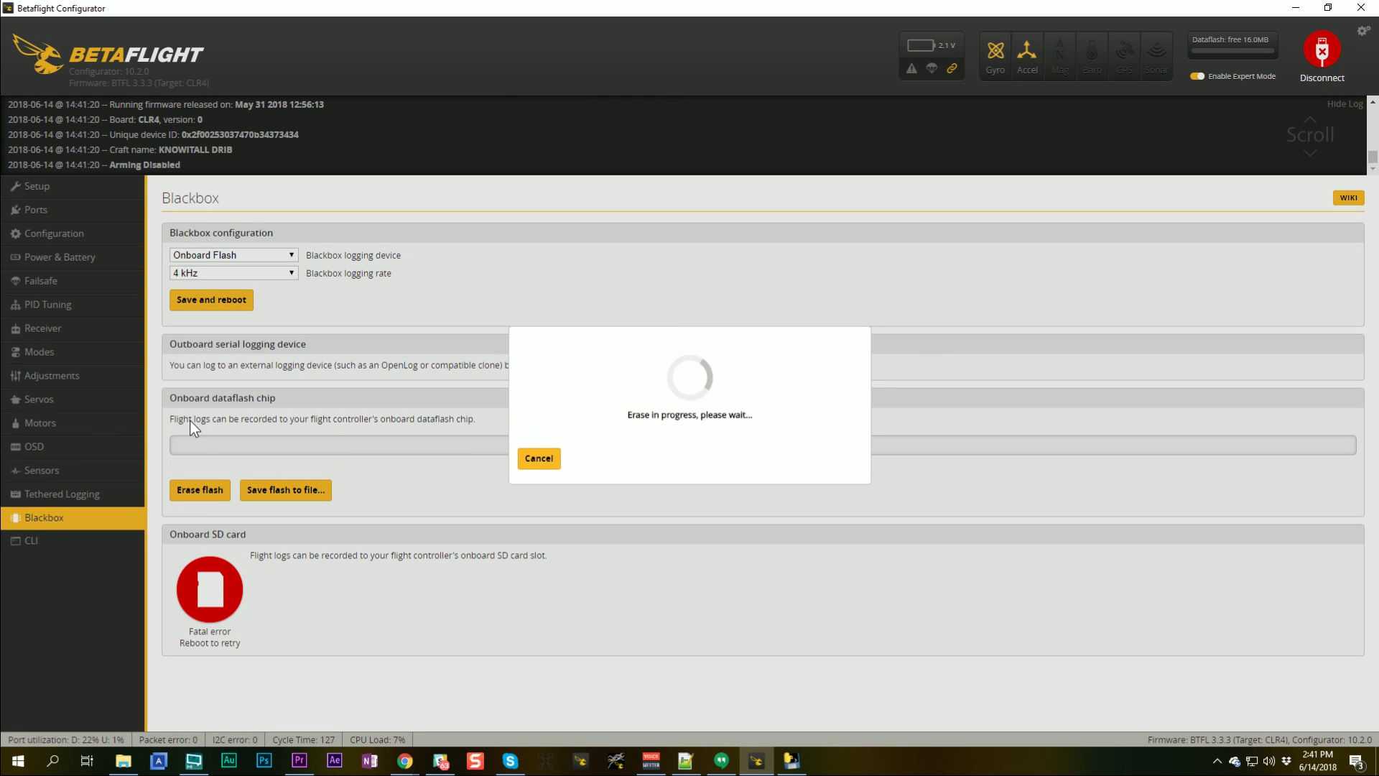
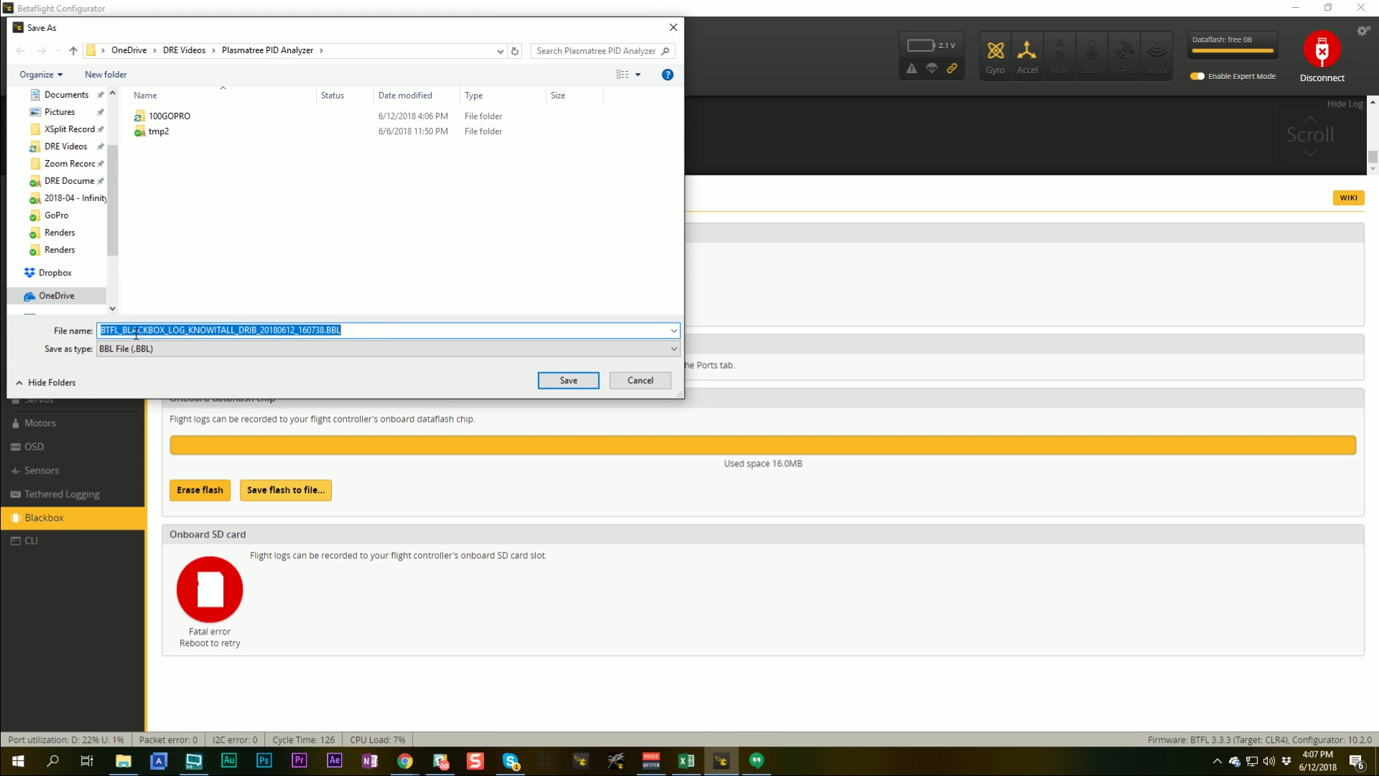
Save the dataflash log as First Flight.BBL in the Plasmatree PID Analyzer folder
{"action": "type", "text": "Flight "}
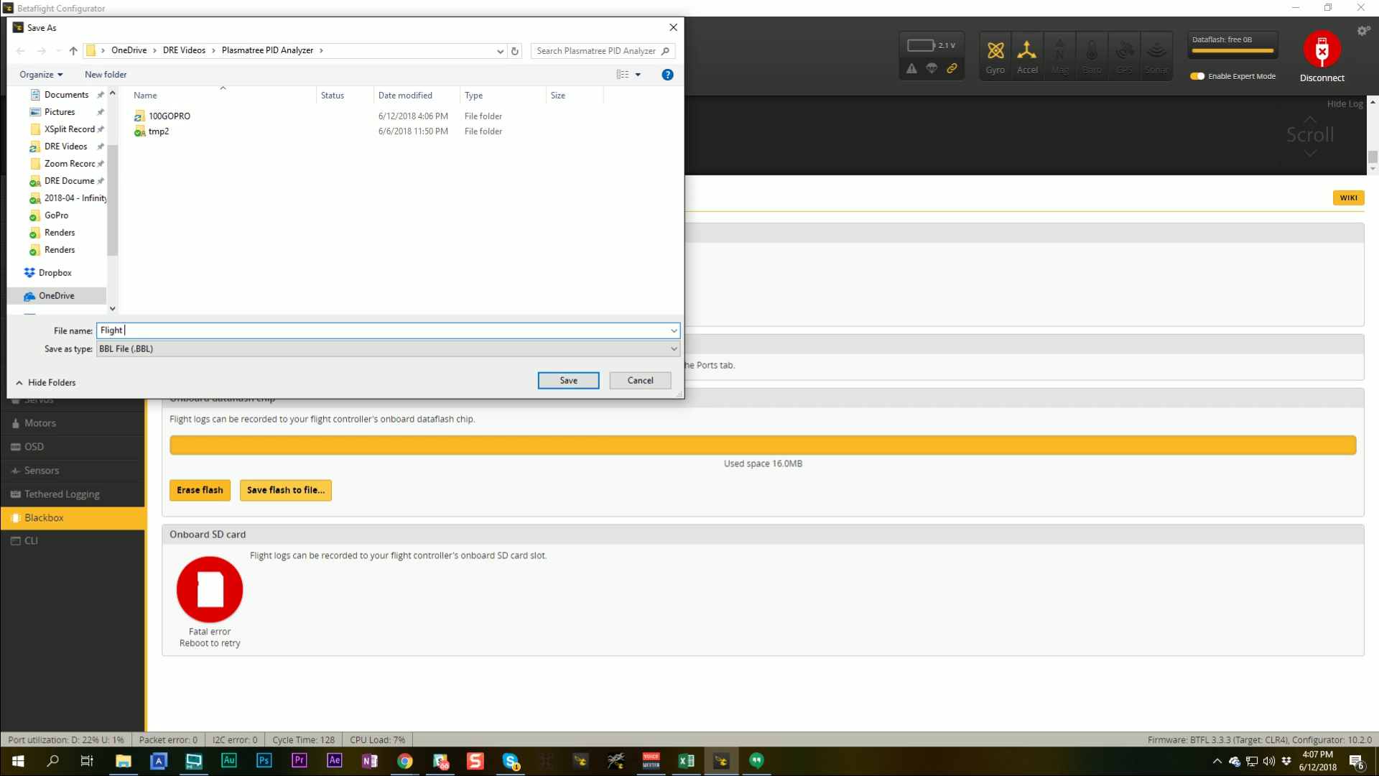
{"action": "type", "text": "One"}
{"action": "key", "text": "ctrl+a"}
{"action": "type", "text": "First Flight."}
{"action": "left_click", "coordinate": [588, 383]}
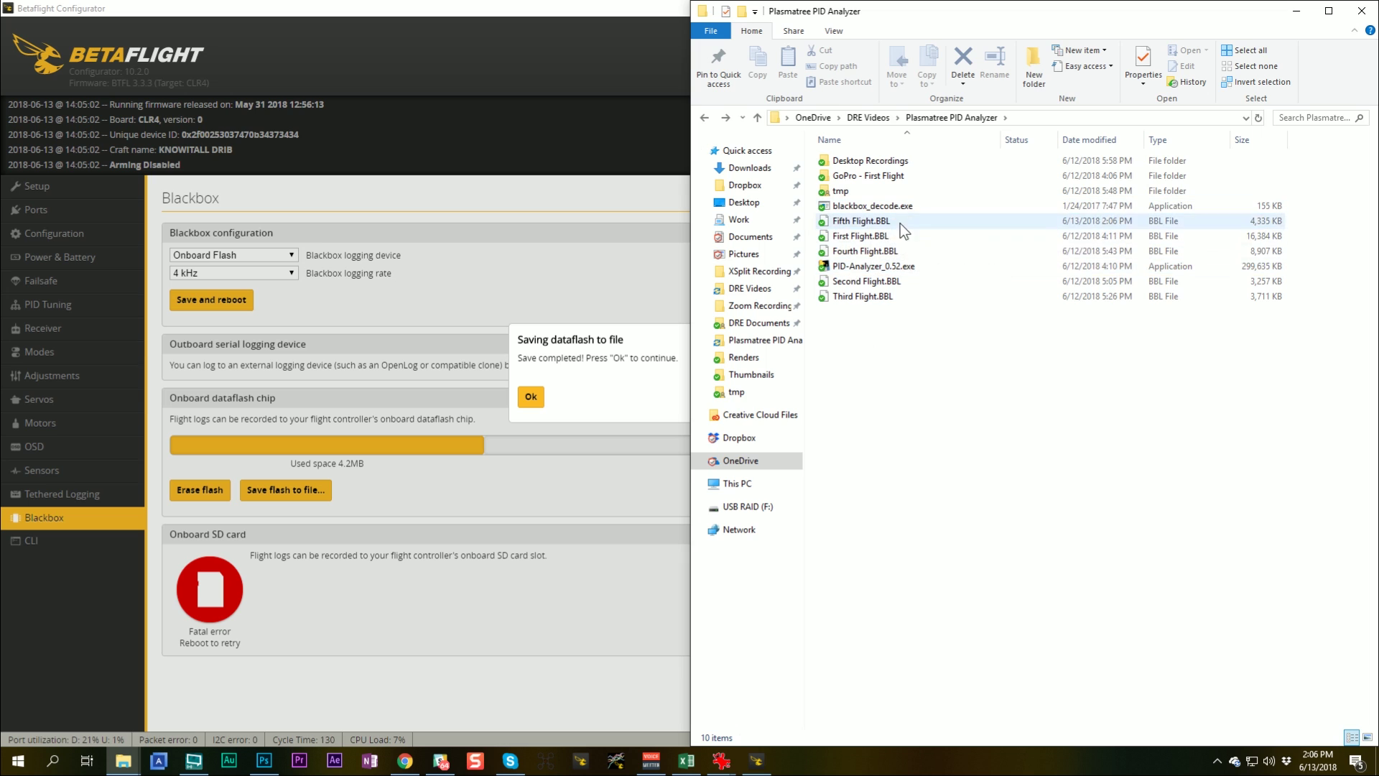
Run PID-Analyzer_0.52.exe on Fifth Flight.BBL with no plot name, the default plot window choice and the default noise plot bounds
{"action": "double_click", "coordinate": [907, 268]}
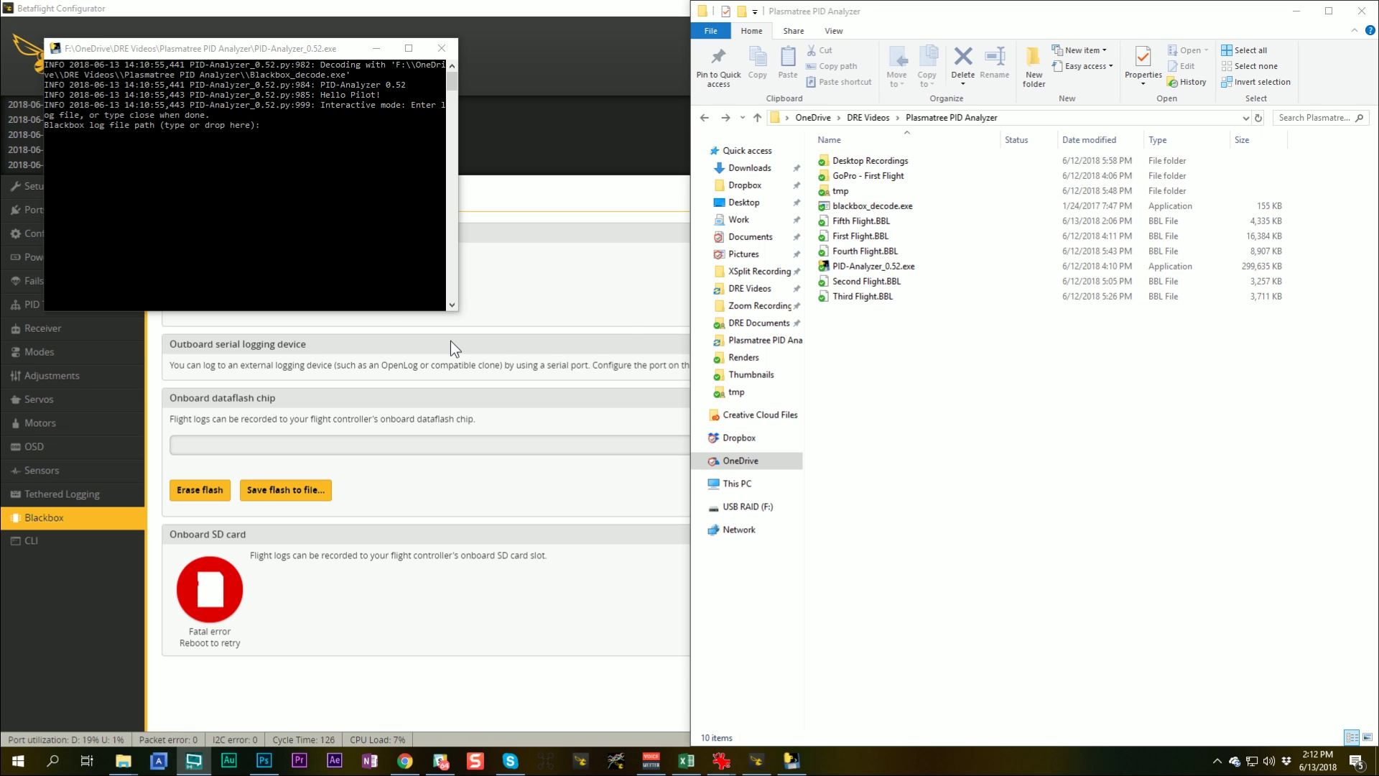
{"action": "left_click_drag", "start_coordinate": [852, 225], "coordinate": [268, 179]}
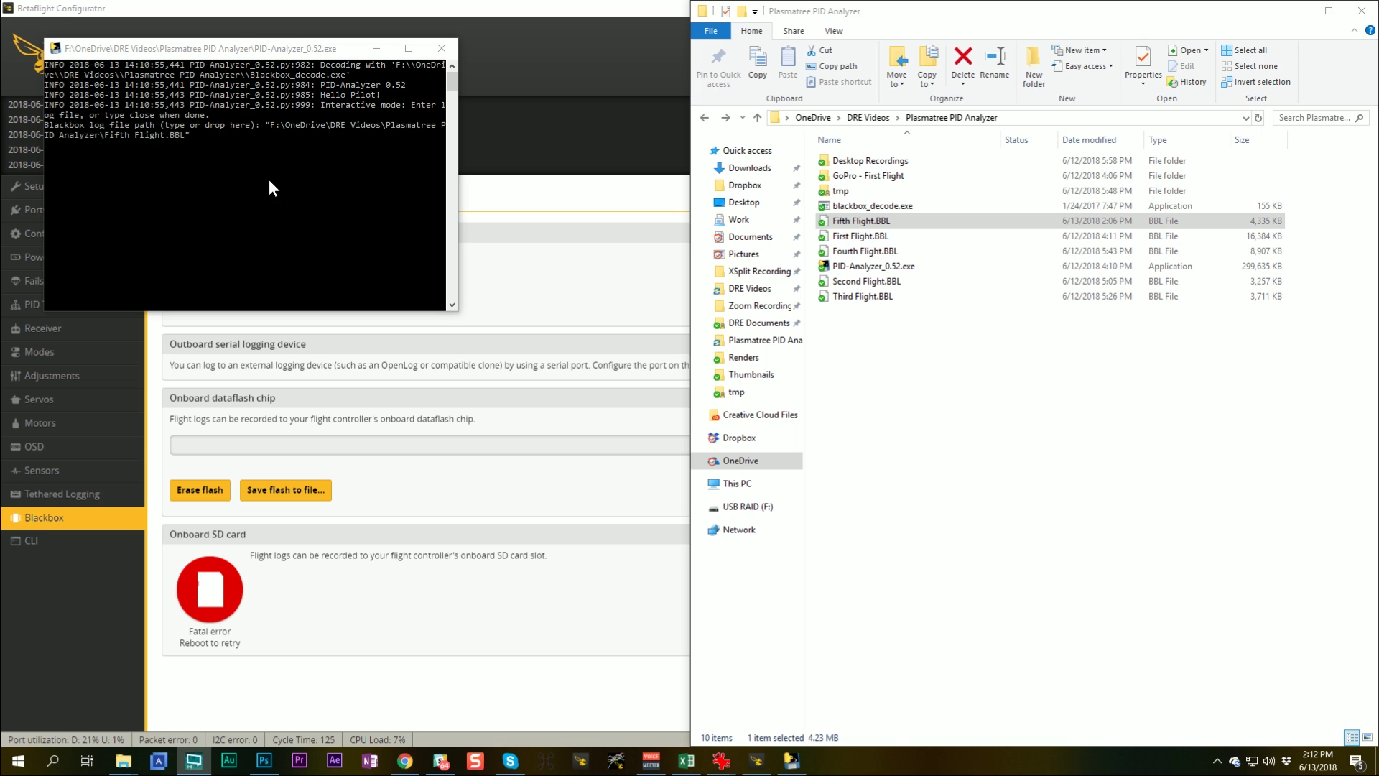
{"action": "left_click", "coordinate": [209, 145]}
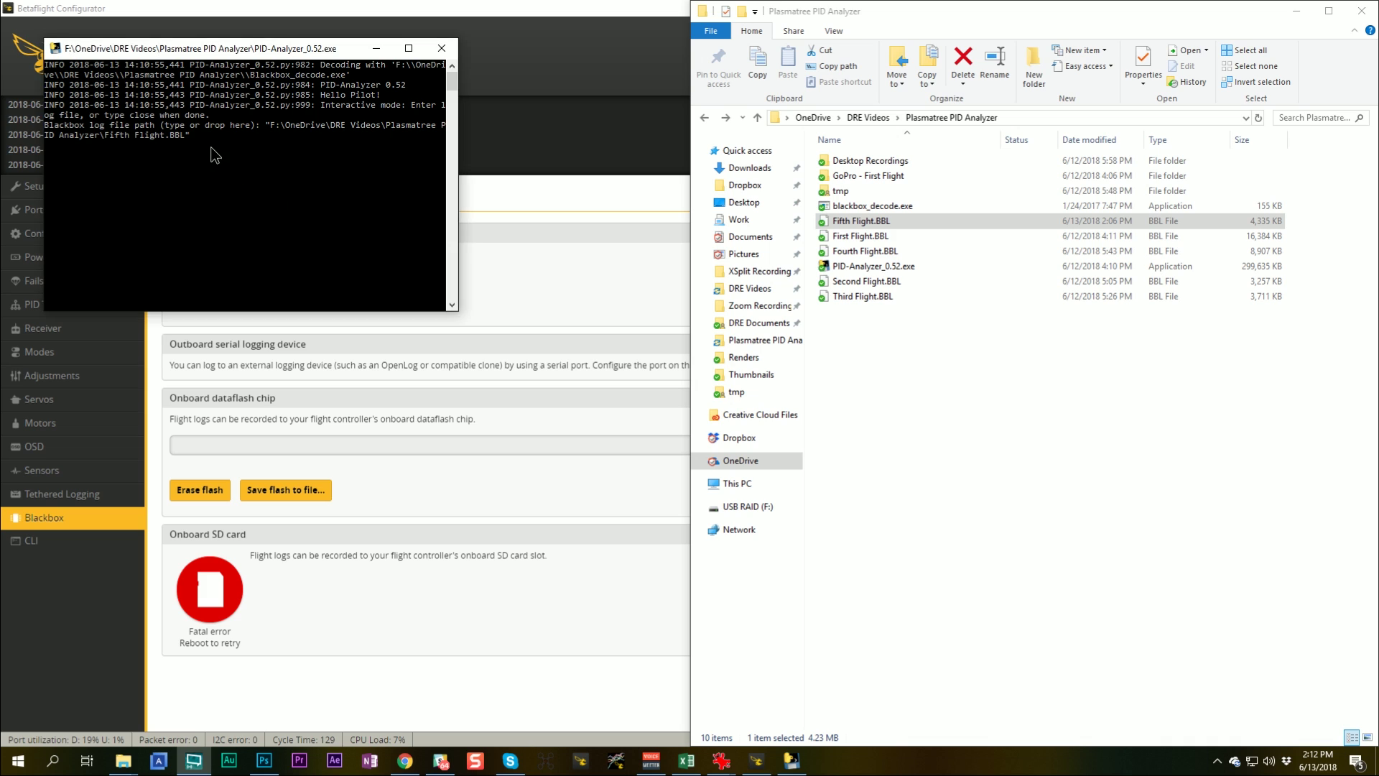
{"action": "key", "text": "Return"}
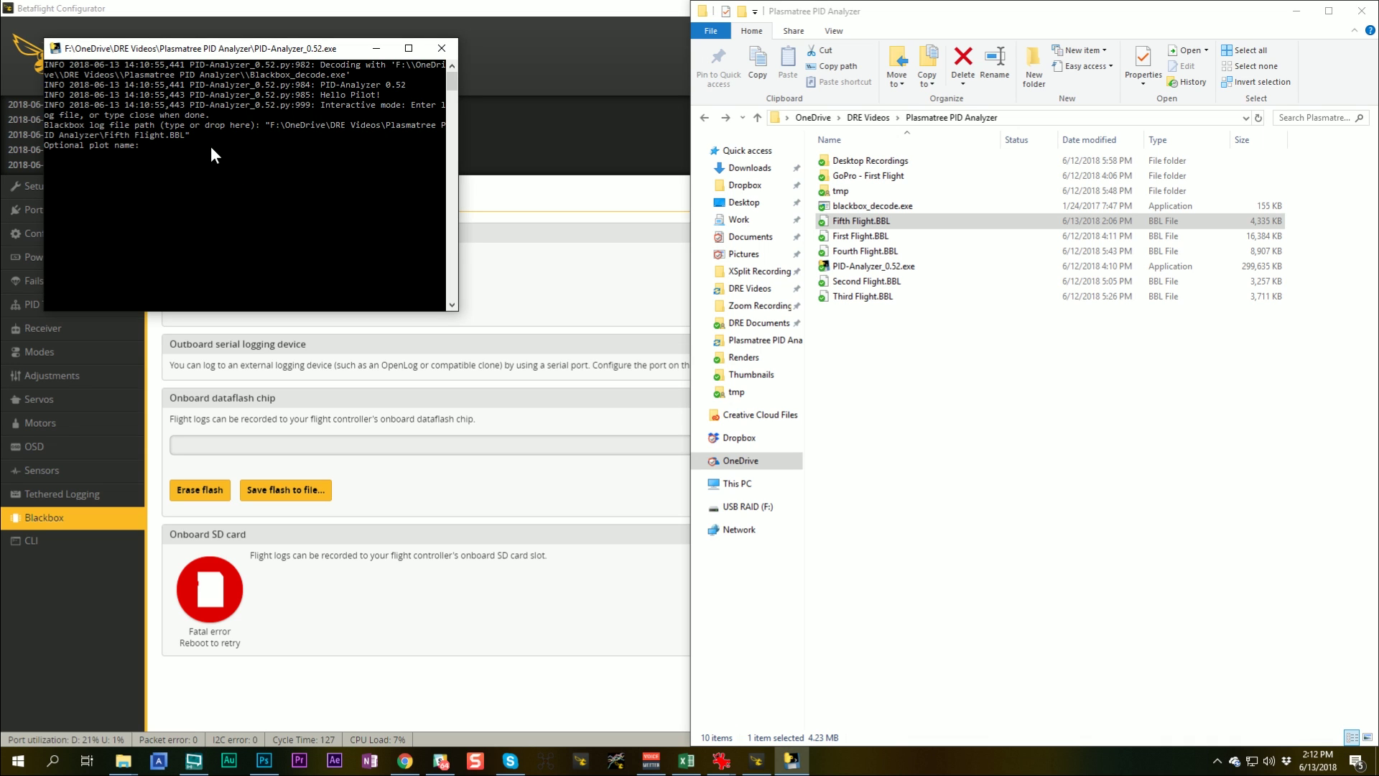
{"action": "key", "text": "Return"}
{"action": "key", "text": "Return"}
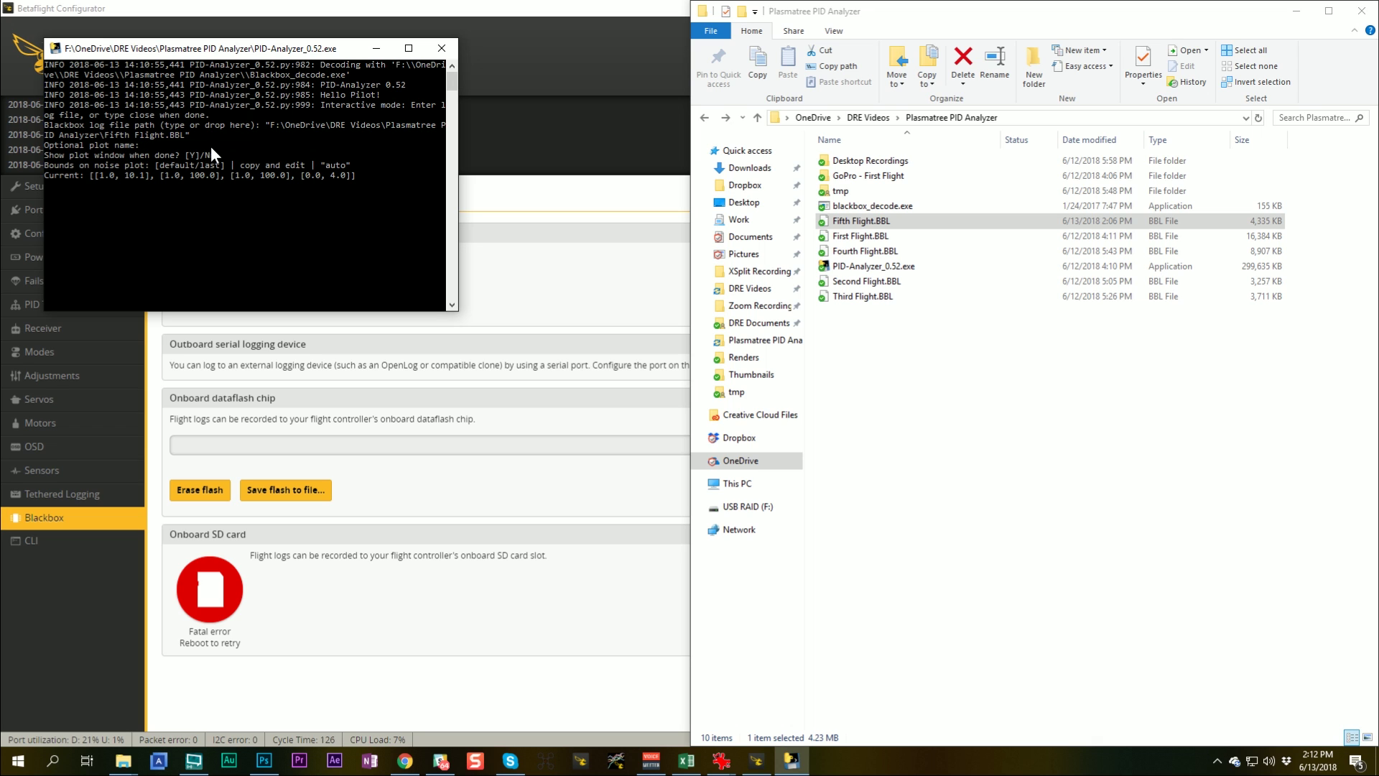
{"action": "key", "text": "Return"}
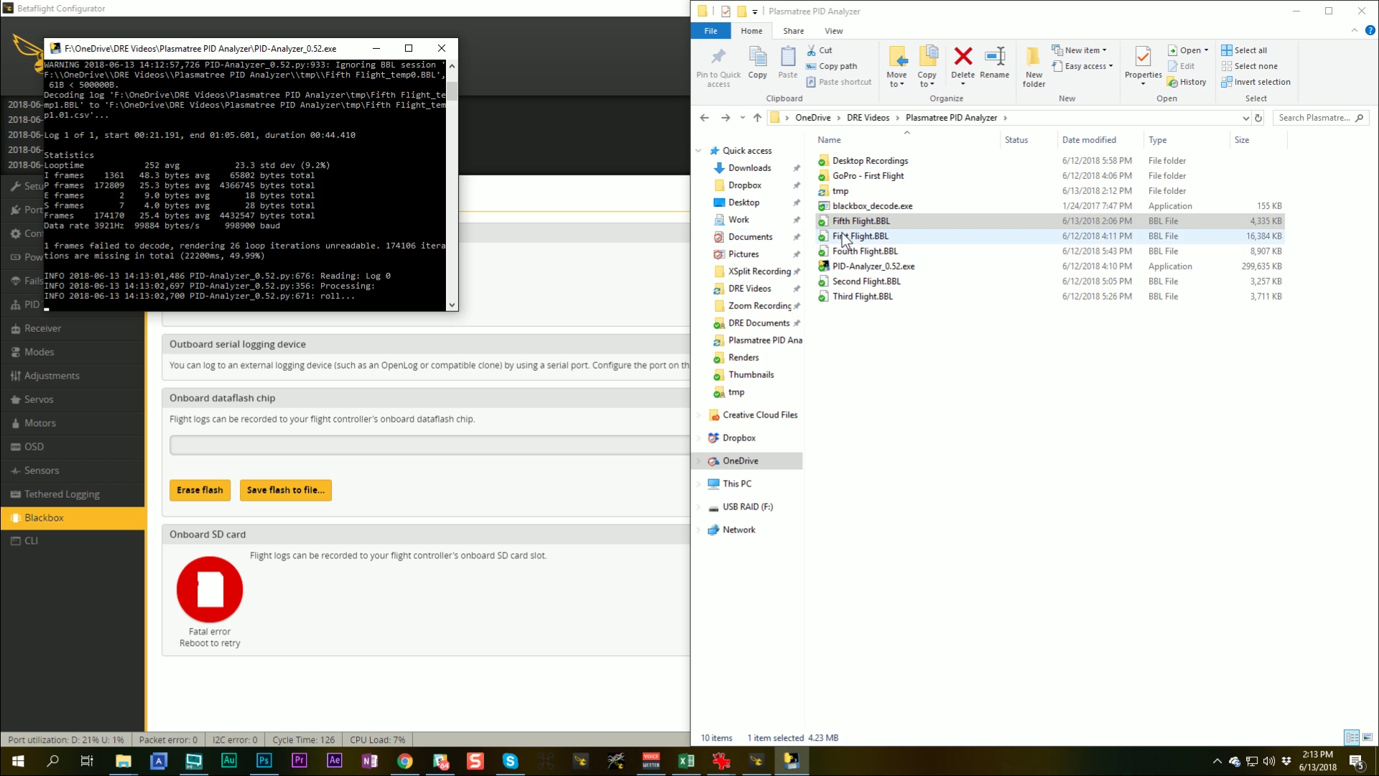
Look through the analyzer's output files in the tmp folder, then return to the Plasmatree PID Analyzer folder
{"action": "double_click", "coordinate": [831, 191]}
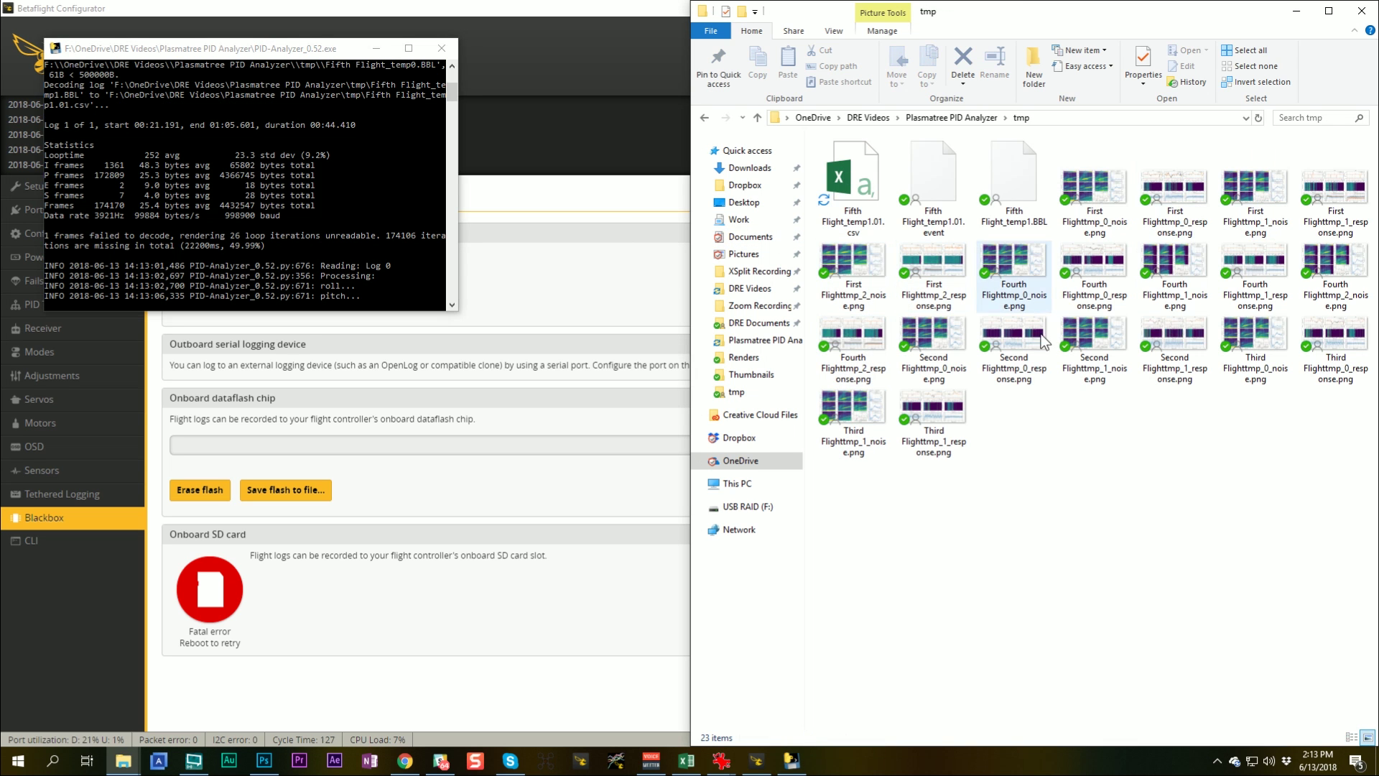
{"action": "key", "text": "BackSpace"}
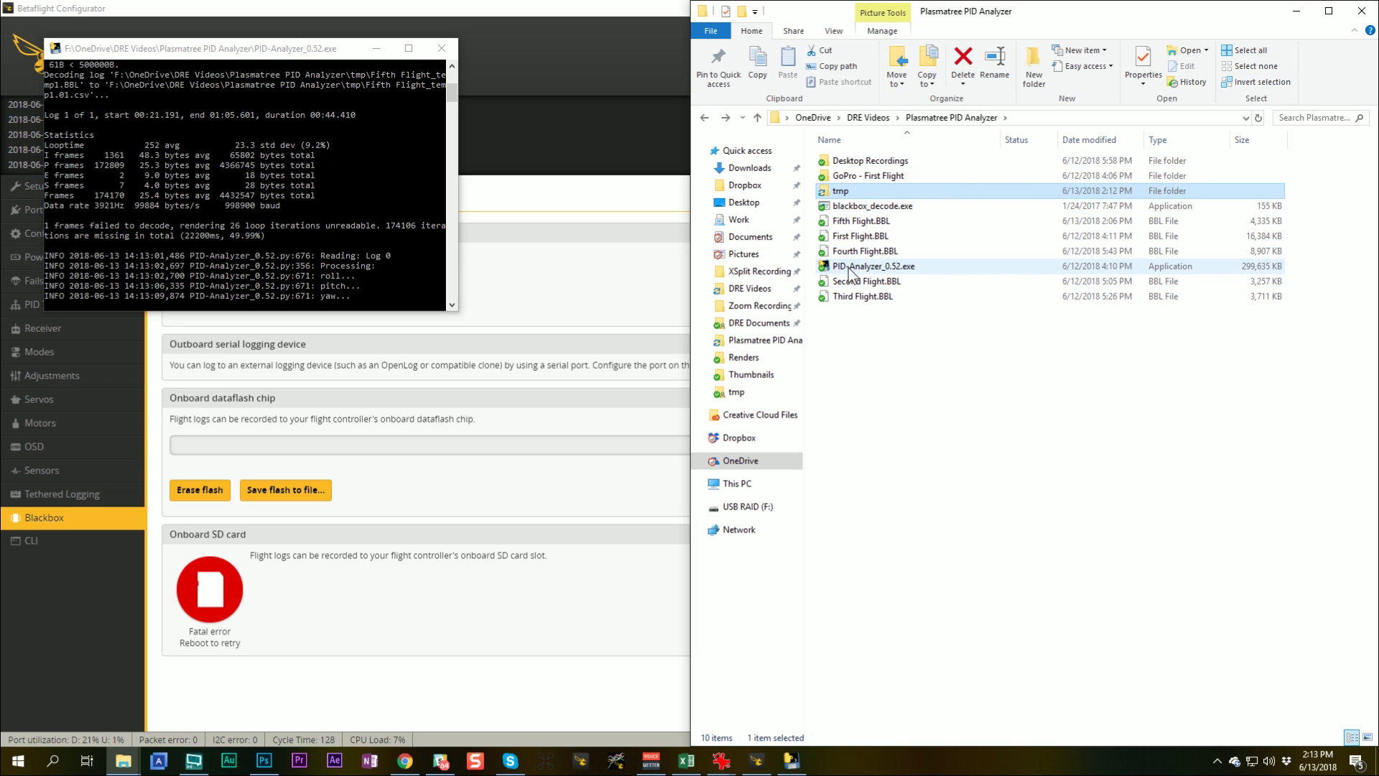
{"action": "left_click", "coordinate": [875, 266]}
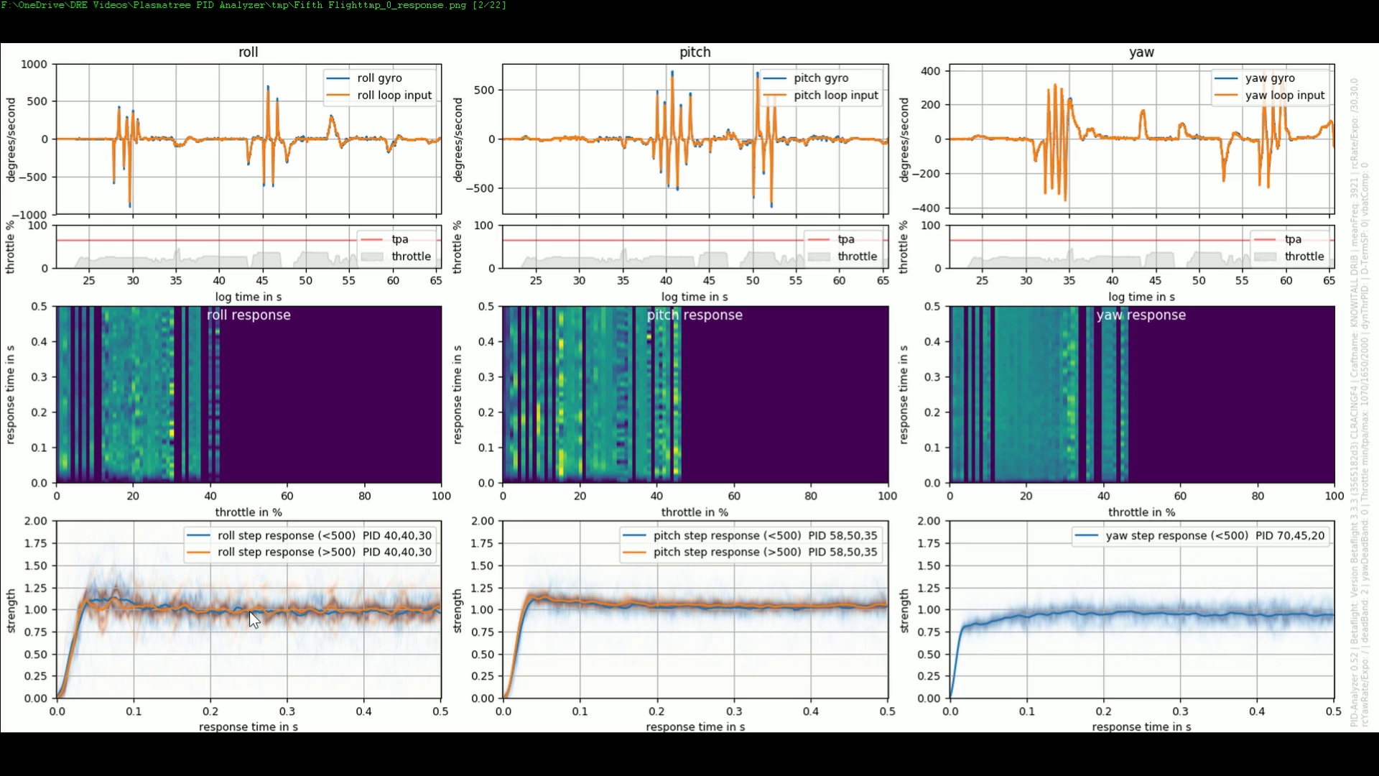
Check the plot files in the tmp folder, then show Fifth Flighttmp_0_response.png full screen again to examine its step responses
{"action": "key", "text": "Escape"}
{"action": "left_click", "coordinate": [1210, 513]}
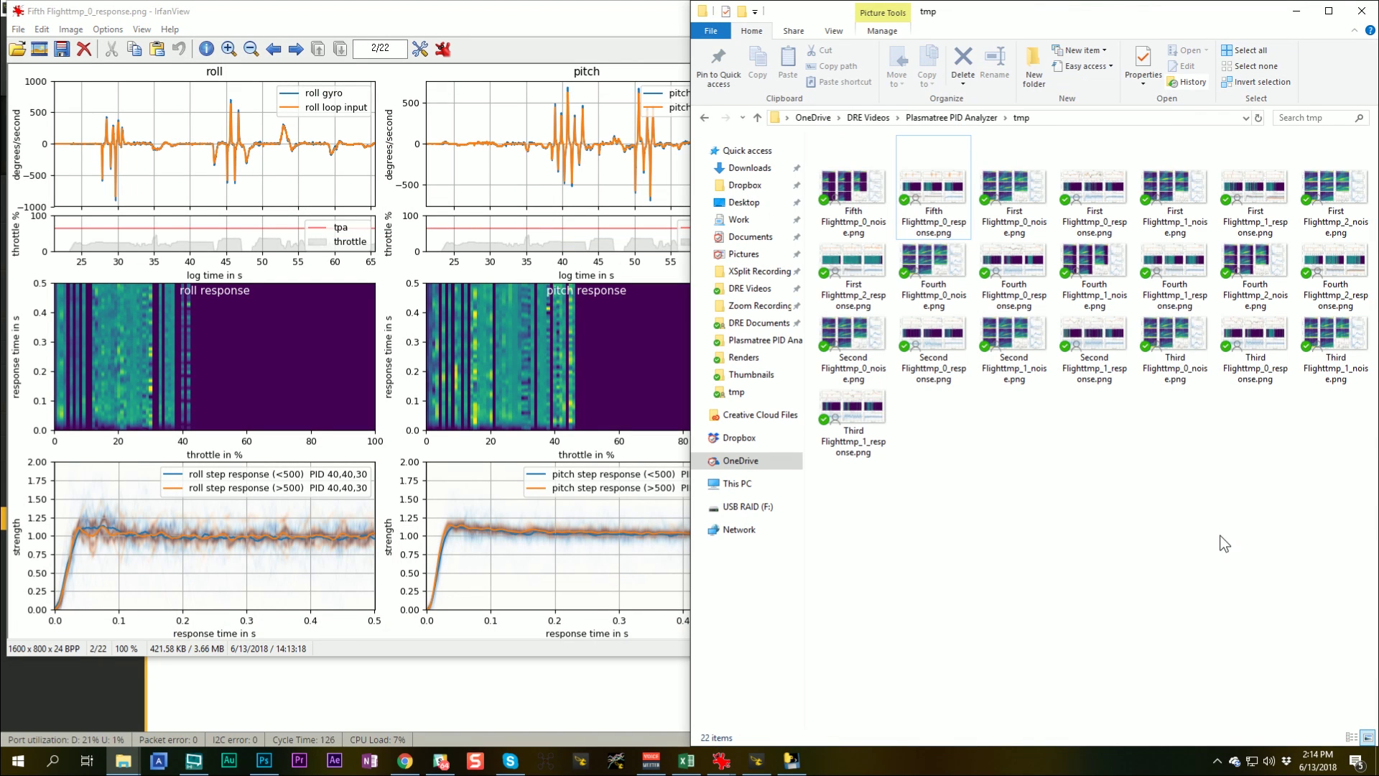
{"action": "double_click", "coordinate": [1224, 348]}
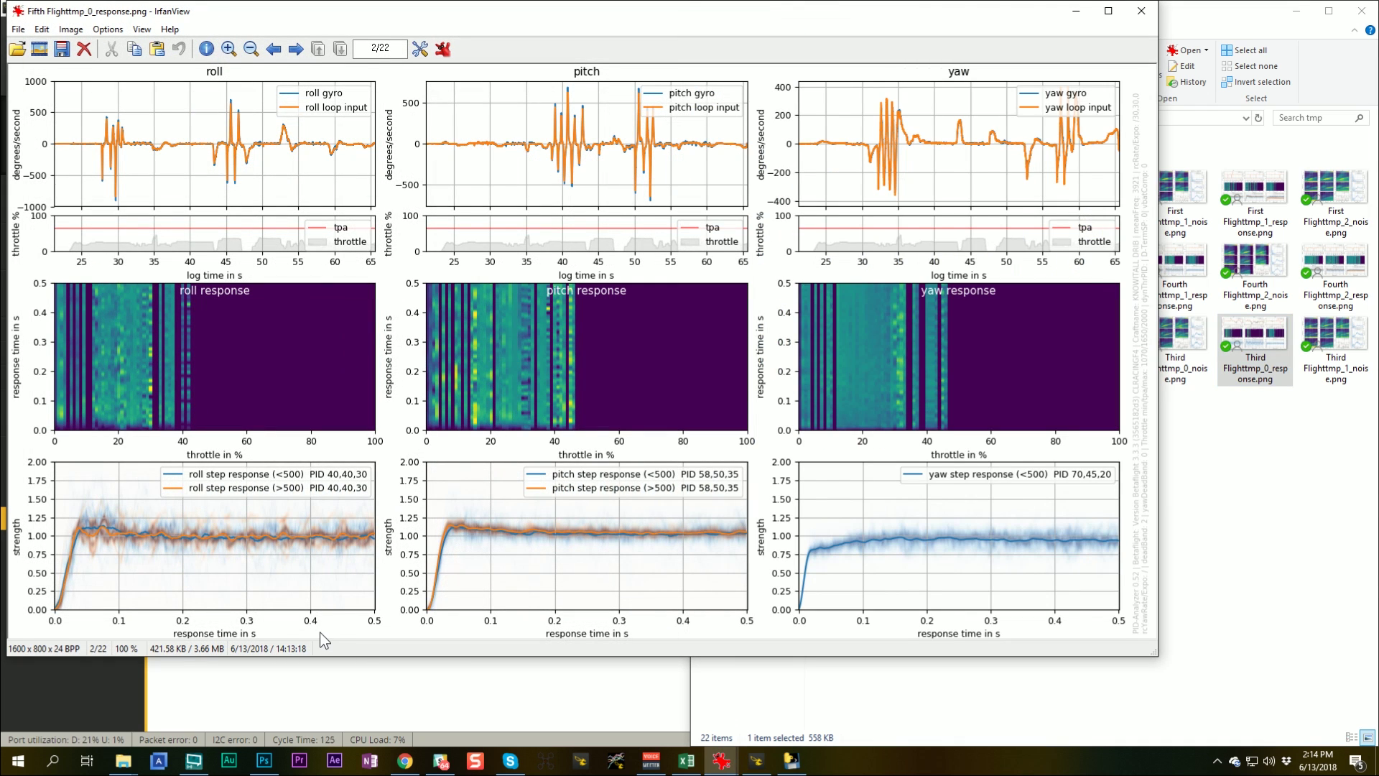
{"action": "double_click", "coordinate": [321, 633]}
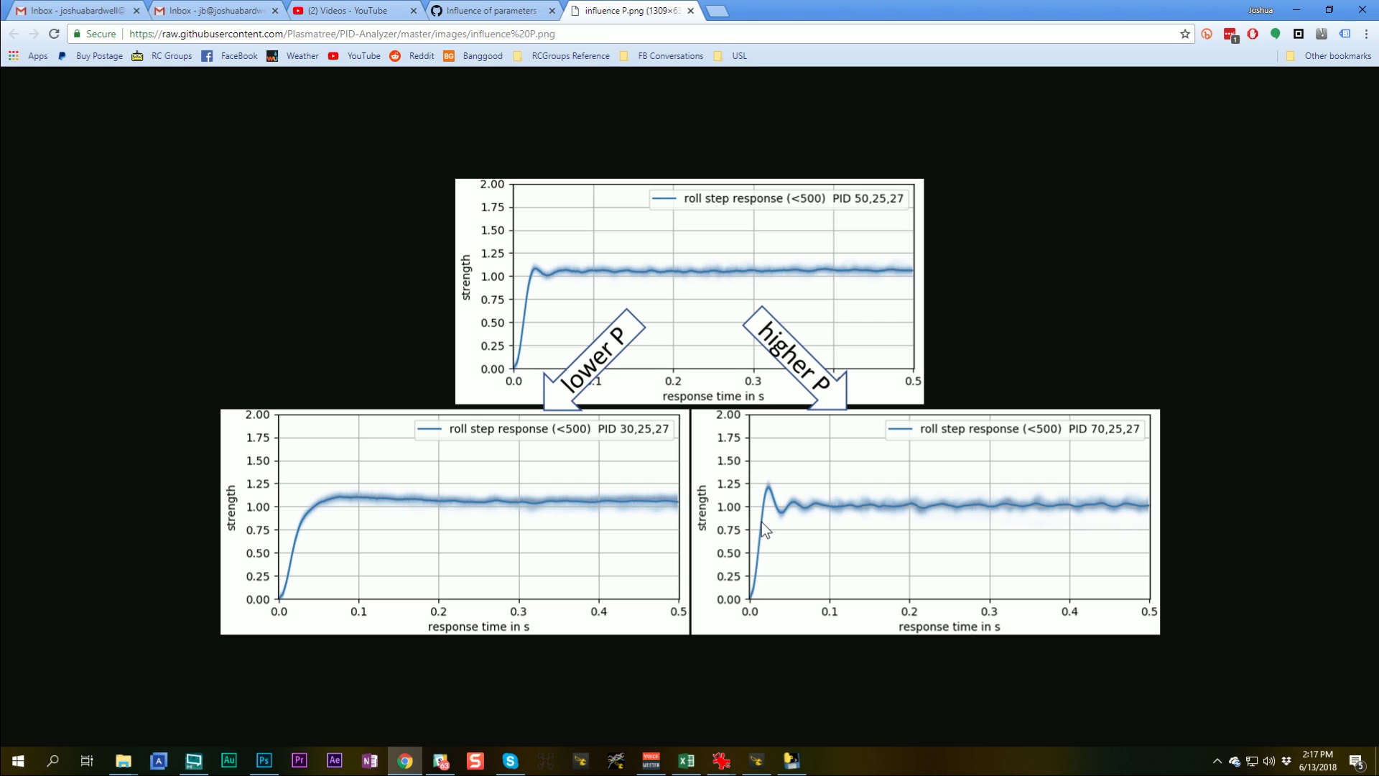
Return from the influence P chart to the Fifth Flight response plot, then switch to Betaflight Configurator and open the PID tuning settings
{"action": "mouse_move", "coordinate": [732, 764]}
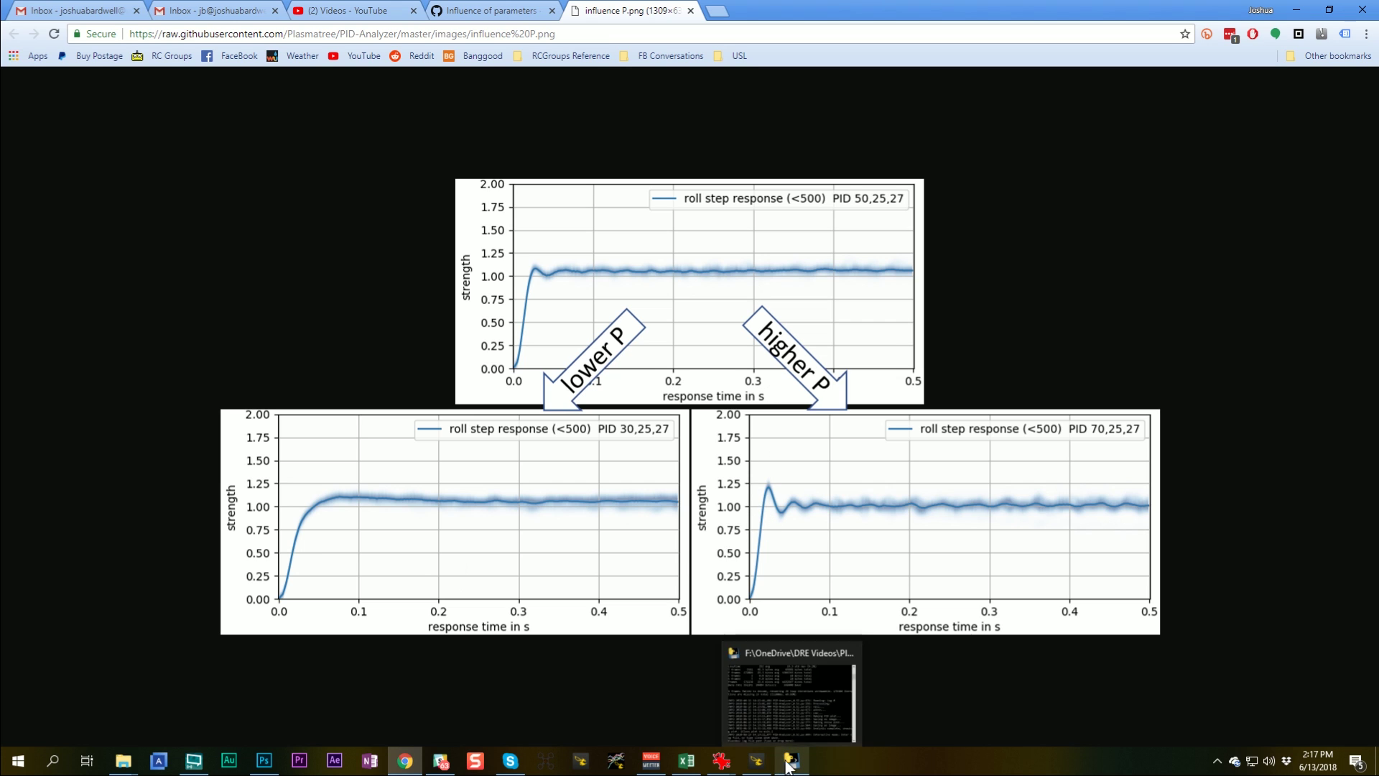
{"action": "left_click", "coordinate": [797, 693]}
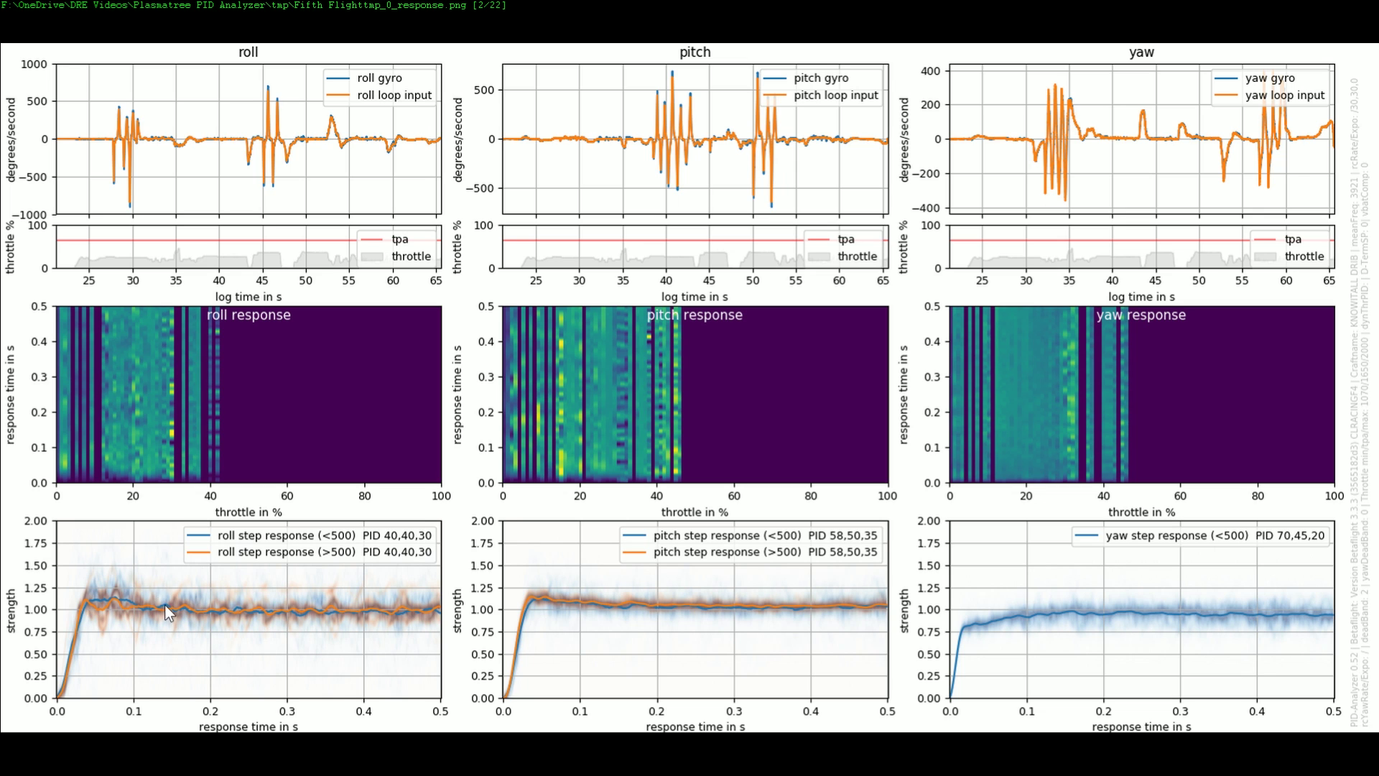
{"action": "key", "text": "alt+Tab"}
{"action": "key", "text": "alt+Tab"}
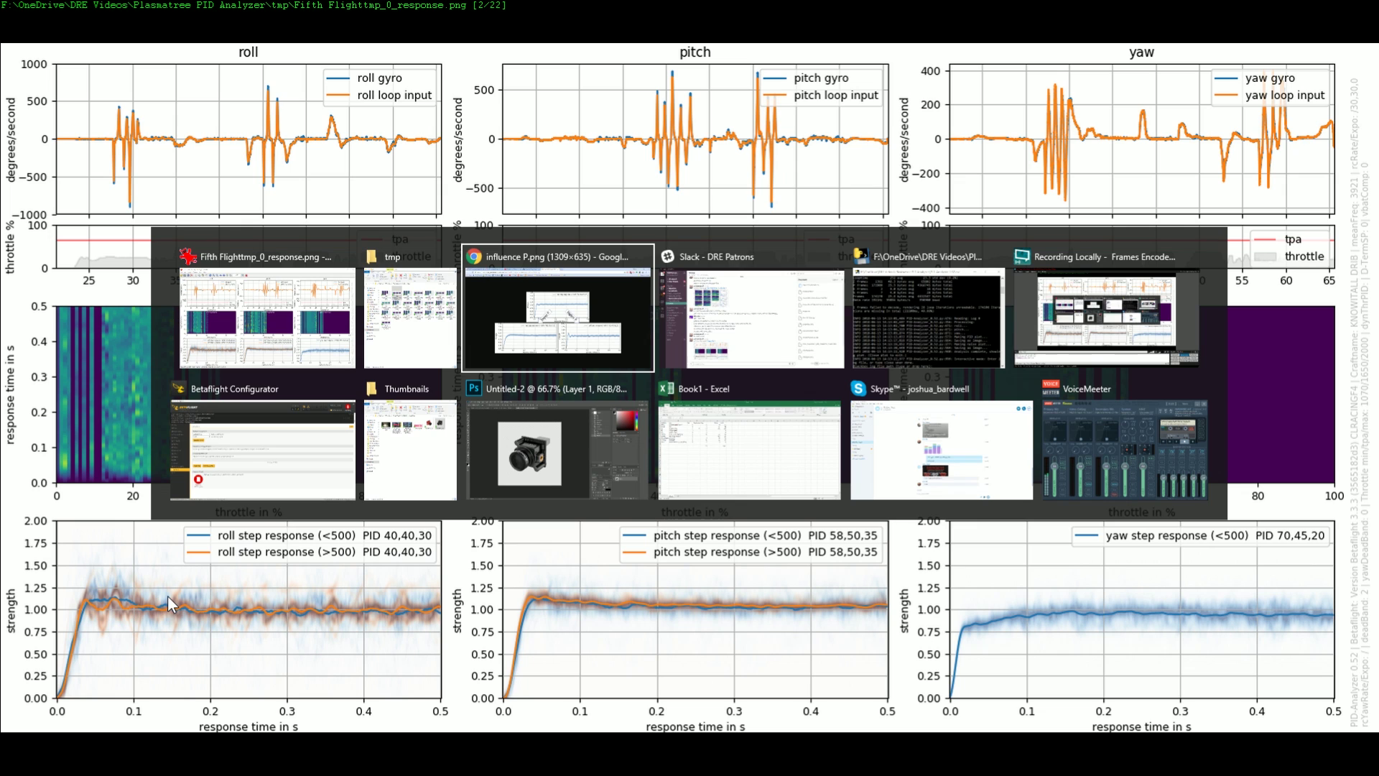
{"action": "key", "text": "alt+Tab"}
{"action": "left_click", "coordinate": [239, 468]}
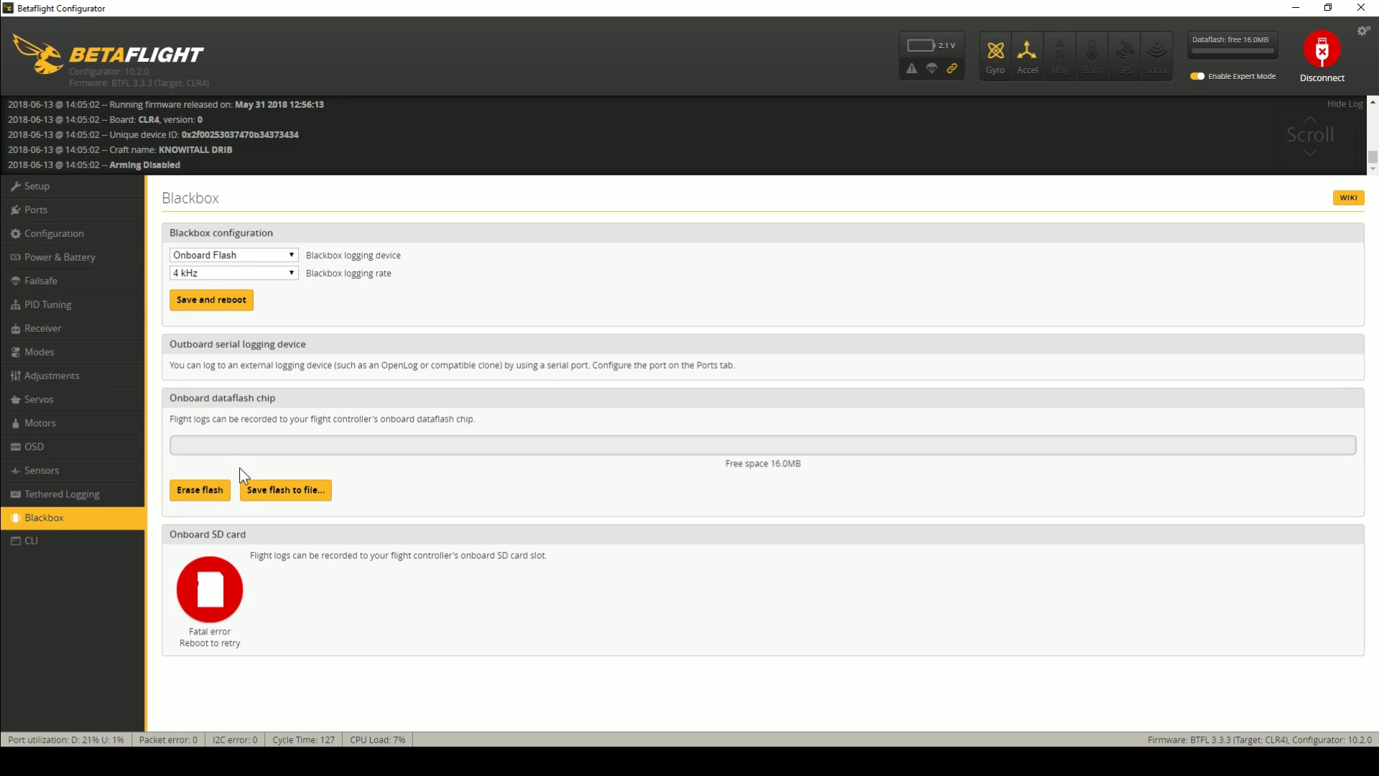
{"action": "left_click", "coordinate": [31, 304]}
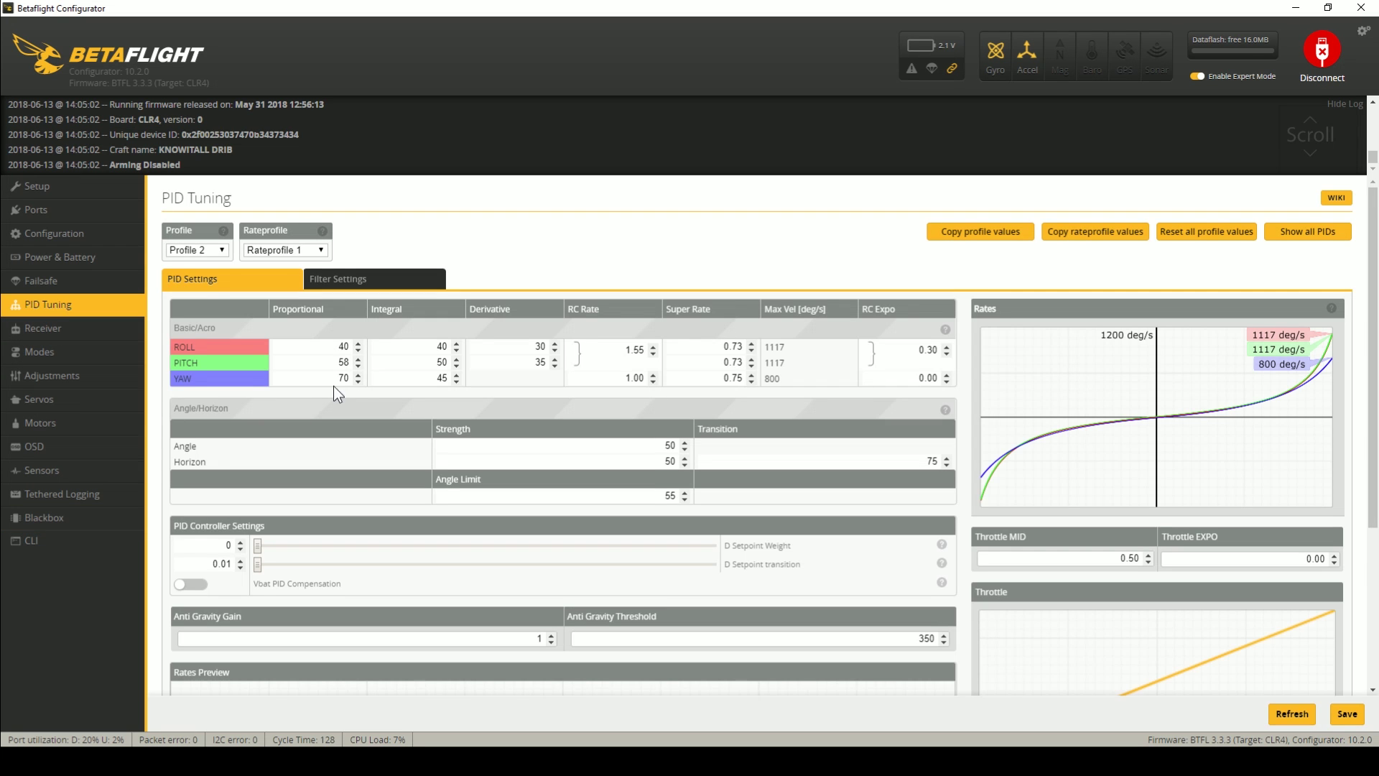
Set the proportional gains to 50 for roll, 65 for pitch and 90 for yaw
{"action": "double_click", "coordinate": [327, 344]}
{"action": "type", "text": "50"}
{"action": "double_click", "coordinate": [285, 359]}
{"action": "type", "text": "65"}
{"action": "double_click", "coordinate": [342, 378]}
{"action": "type", "text": "90"}
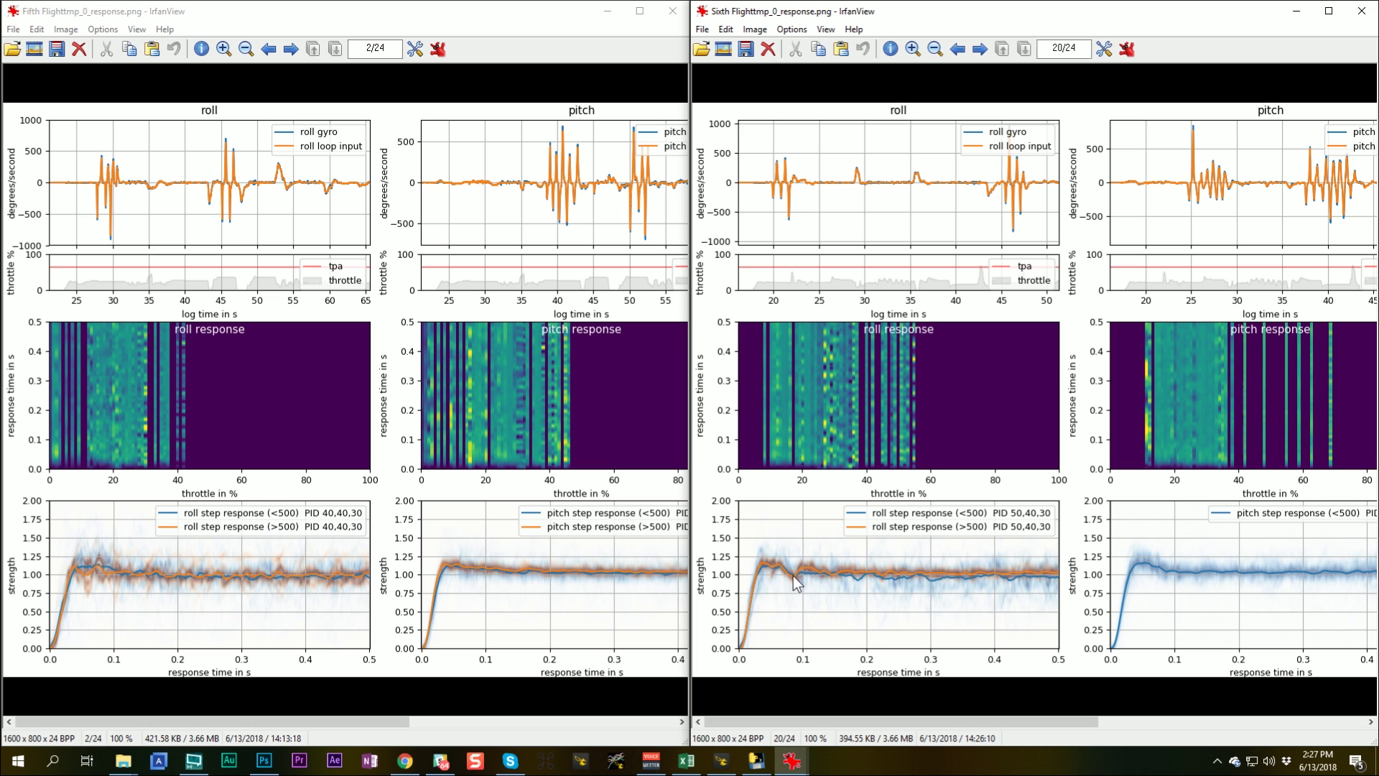
Compare the pitch and yaw step responses of the Fifth Flight and Sixth Flight response plots side by side
{"action": "left_click", "coordinate": [400, 728]}
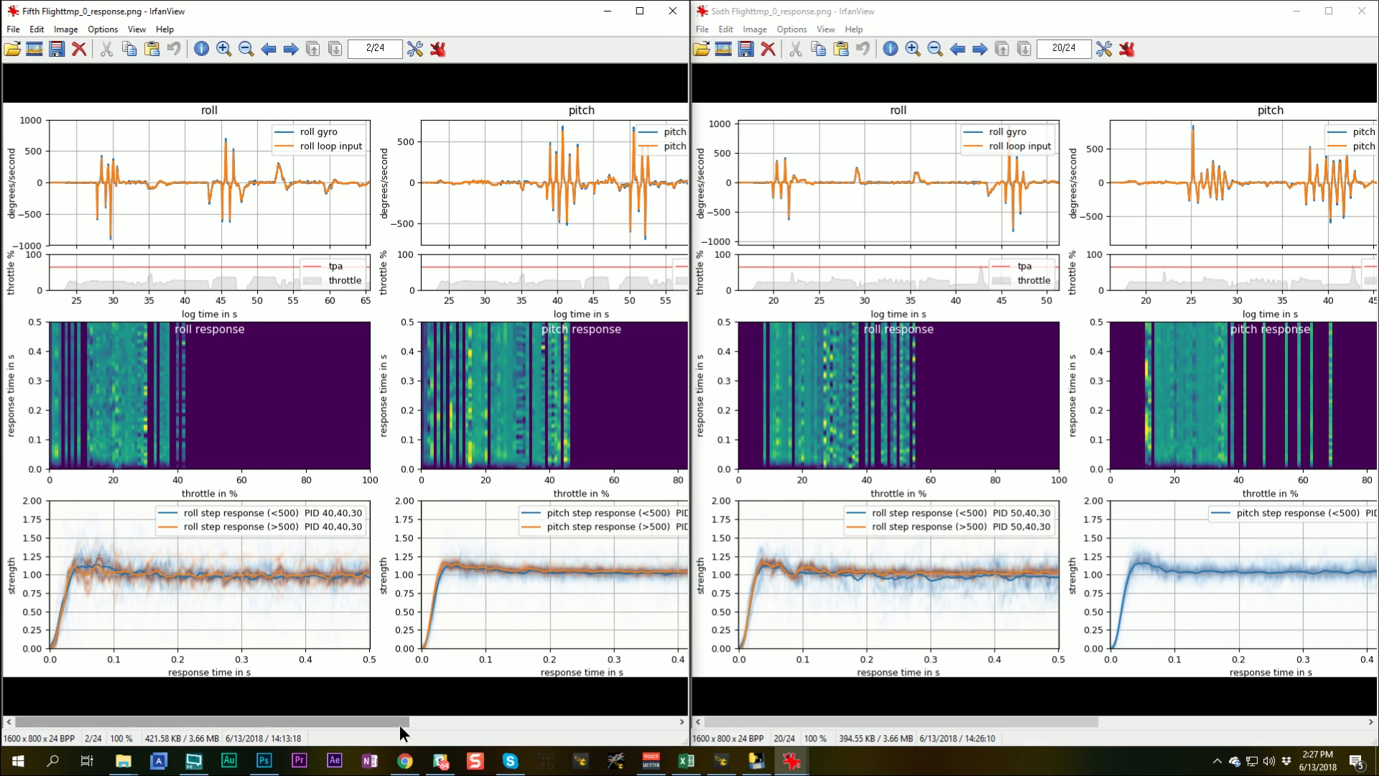
{"action": "left_click_drag", "start_coordinate": [400, 729], "coordinate": [527, 731]}
{"action": "left_click", "coordinate": [906, 729]}
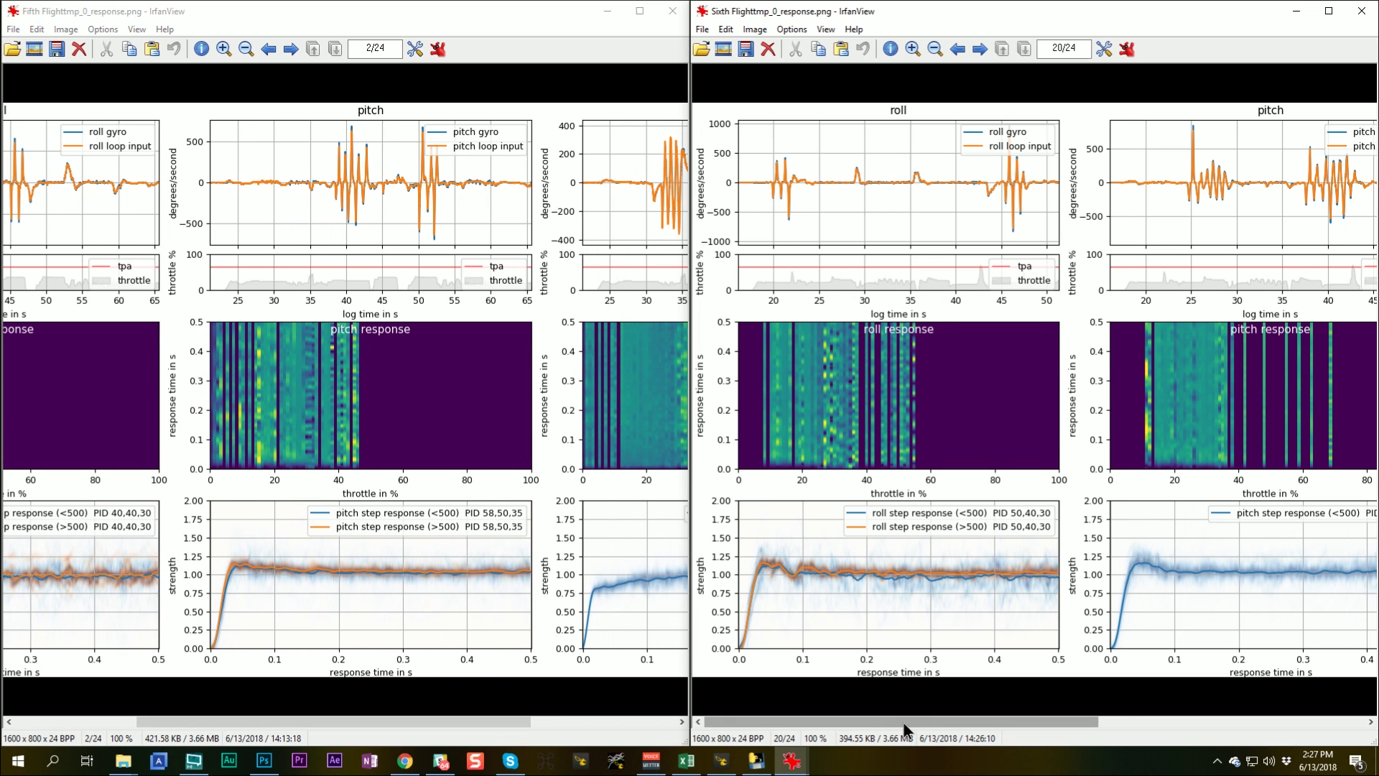
{"action": "left_click_drag", "start_coordinate": [906, 729], "coordinate": [1060, 721]}
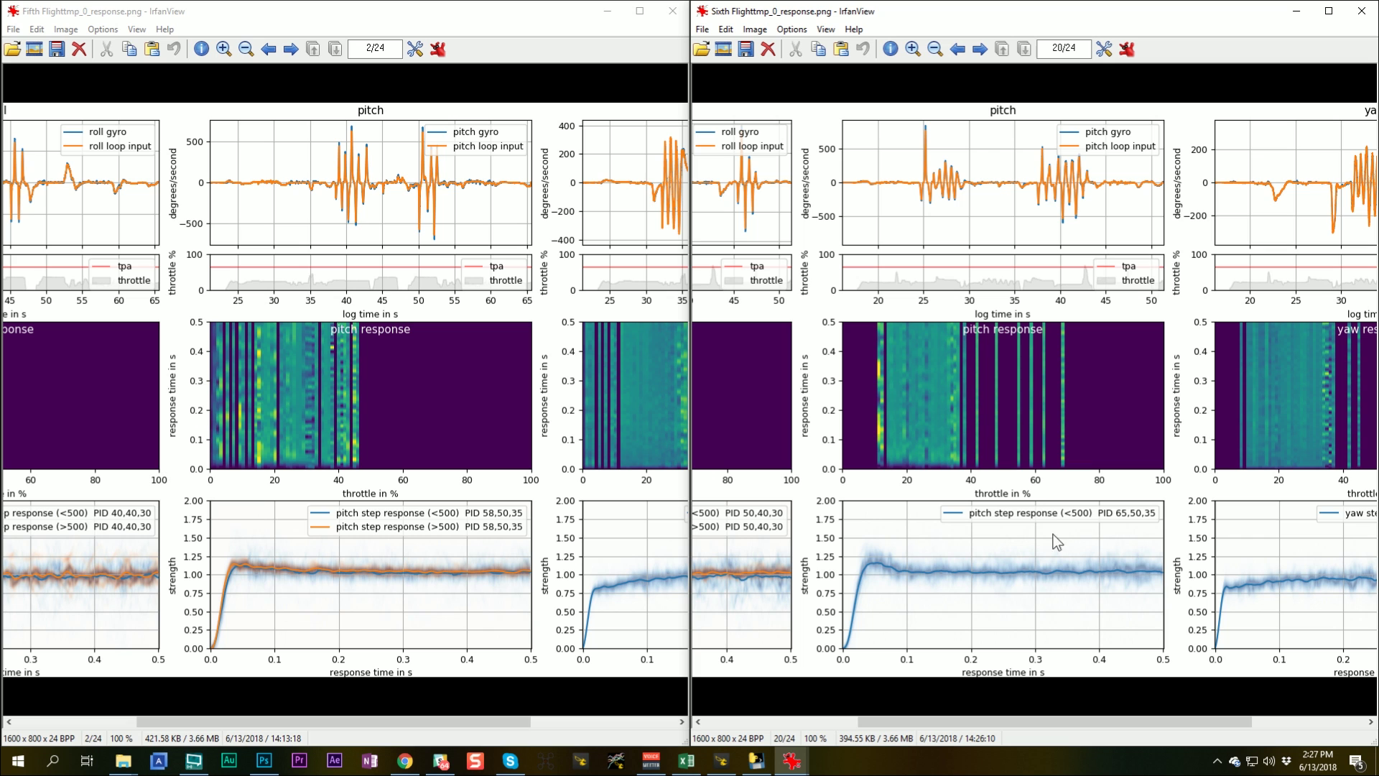
{"action": "left_click_drag", "start_coordinate": [894, 720], "coordinate": [938, 721]}
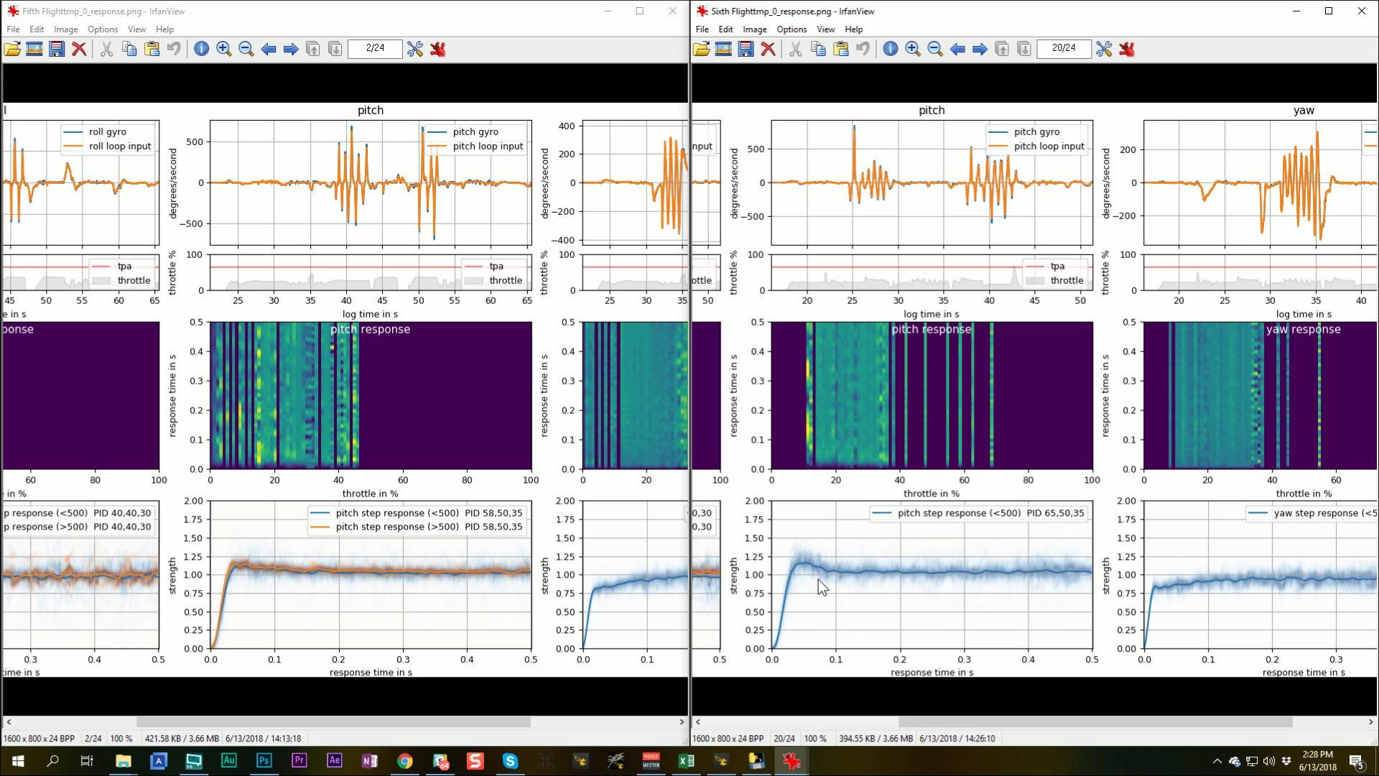
{"action": "left_click_drag", "start_coordinate": [922, 714], "coordinate": [1063, 722]}
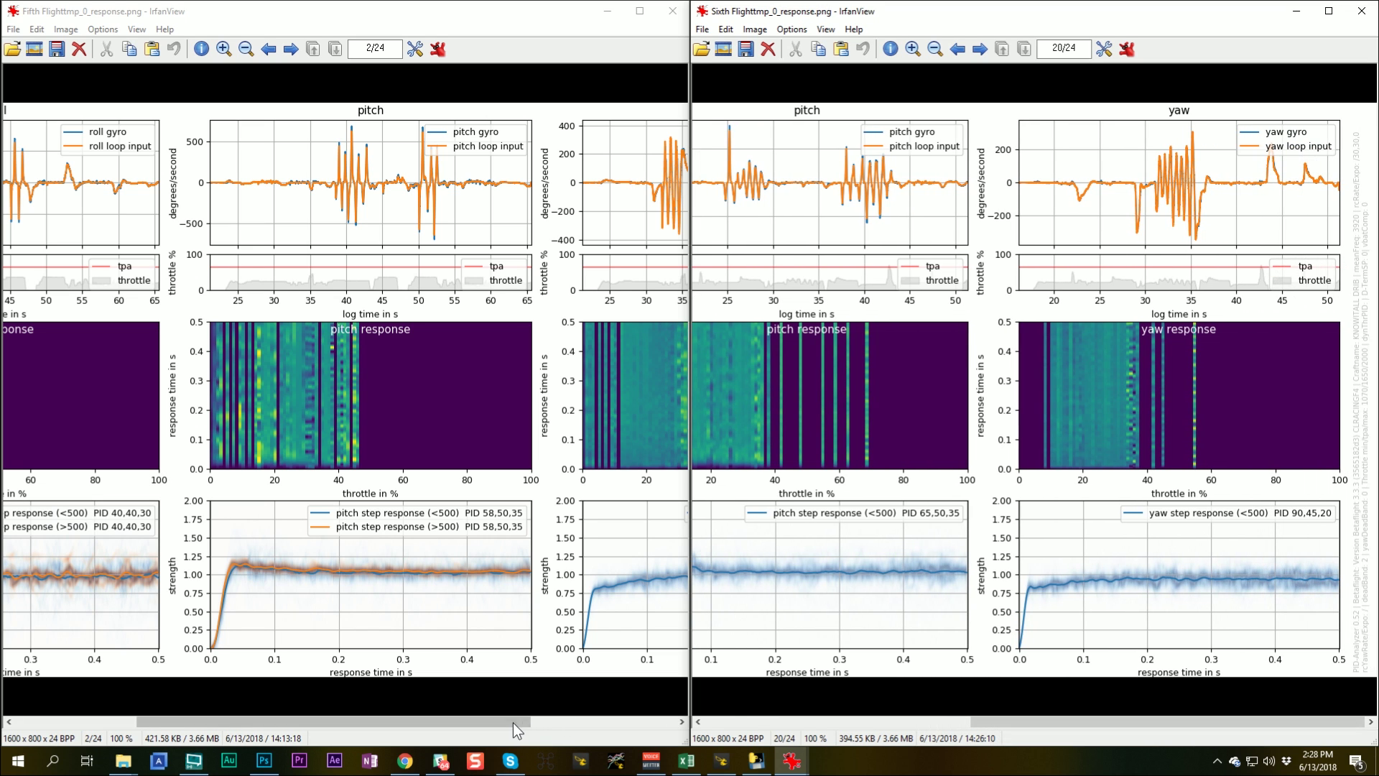
{"action": "left_click_drag", "start_coordinate": [513, 723], "coordinate": [657, 725]}
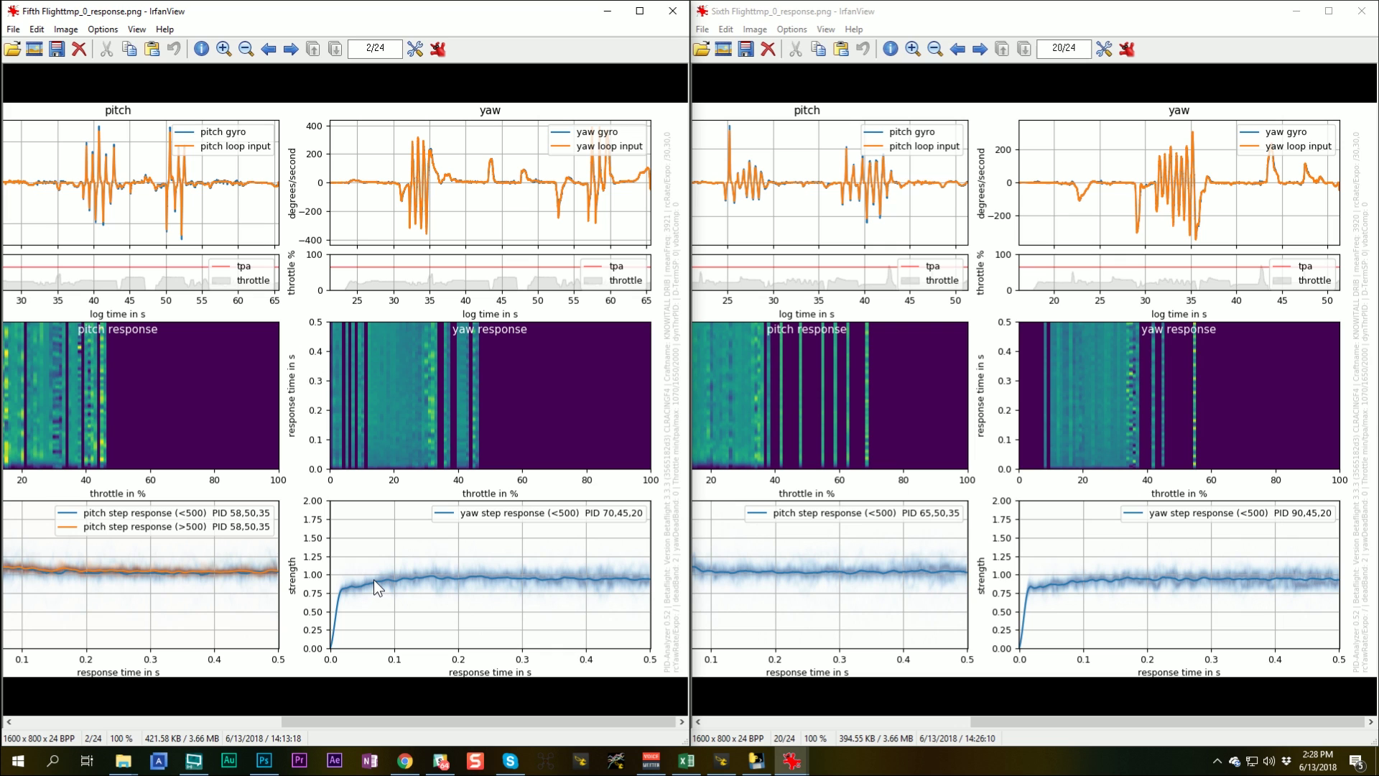
In Betaflight Configurator's PID tuning settings, set the proportional gains to 60 for roll, 80 for pitch and 110 for yaw, and save
{"action": "left_click", "coordinate": [59, 301]}
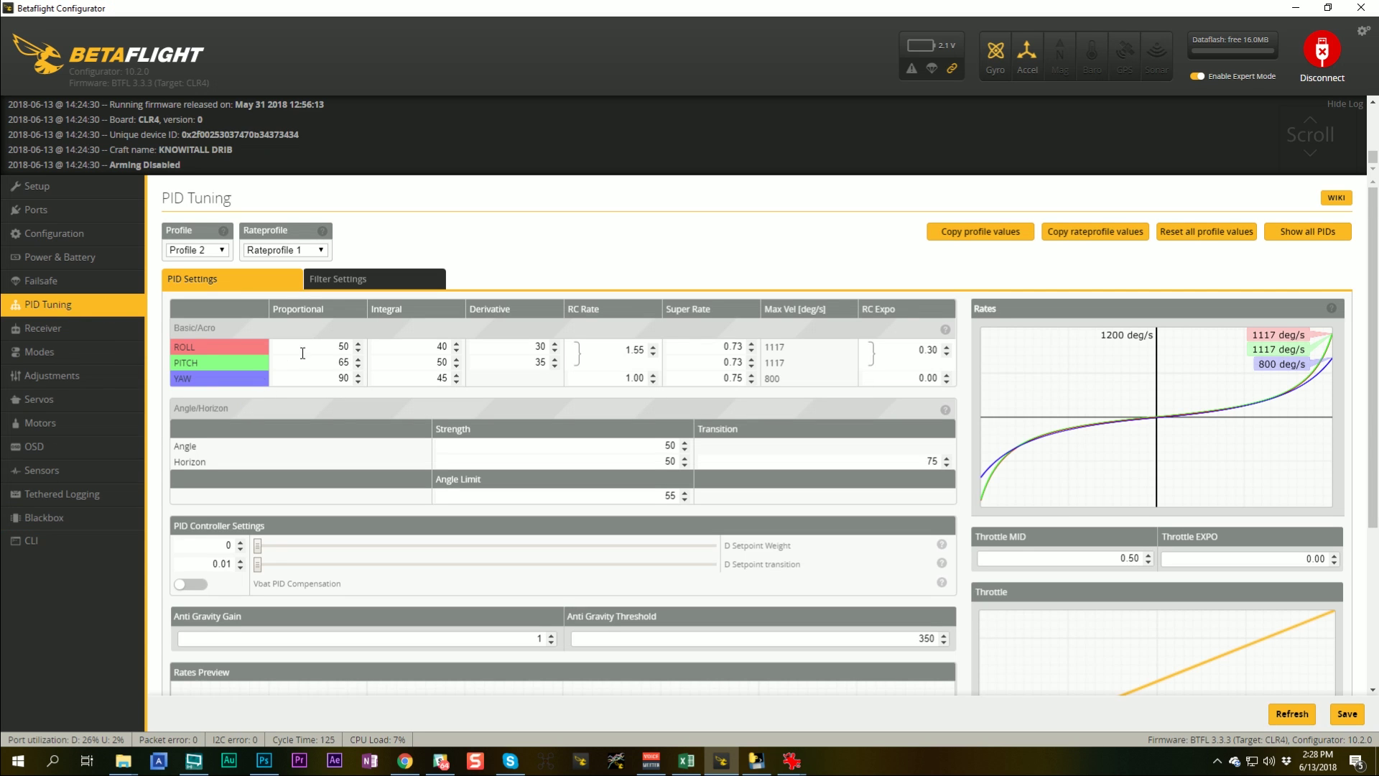
{"action": "double_click", "coordinate": [343, 337]}
{"action": "type", "text": "60"}
{"action": "double_click", "coordinate": [340, 362]}
{"action": "type", "text": "80"}
{"action": "double_click", "coordinate": [345, 377]}
{"action": "type", "text": "11"}
{"action": "left_click", "coordinate": [1343, 716]}
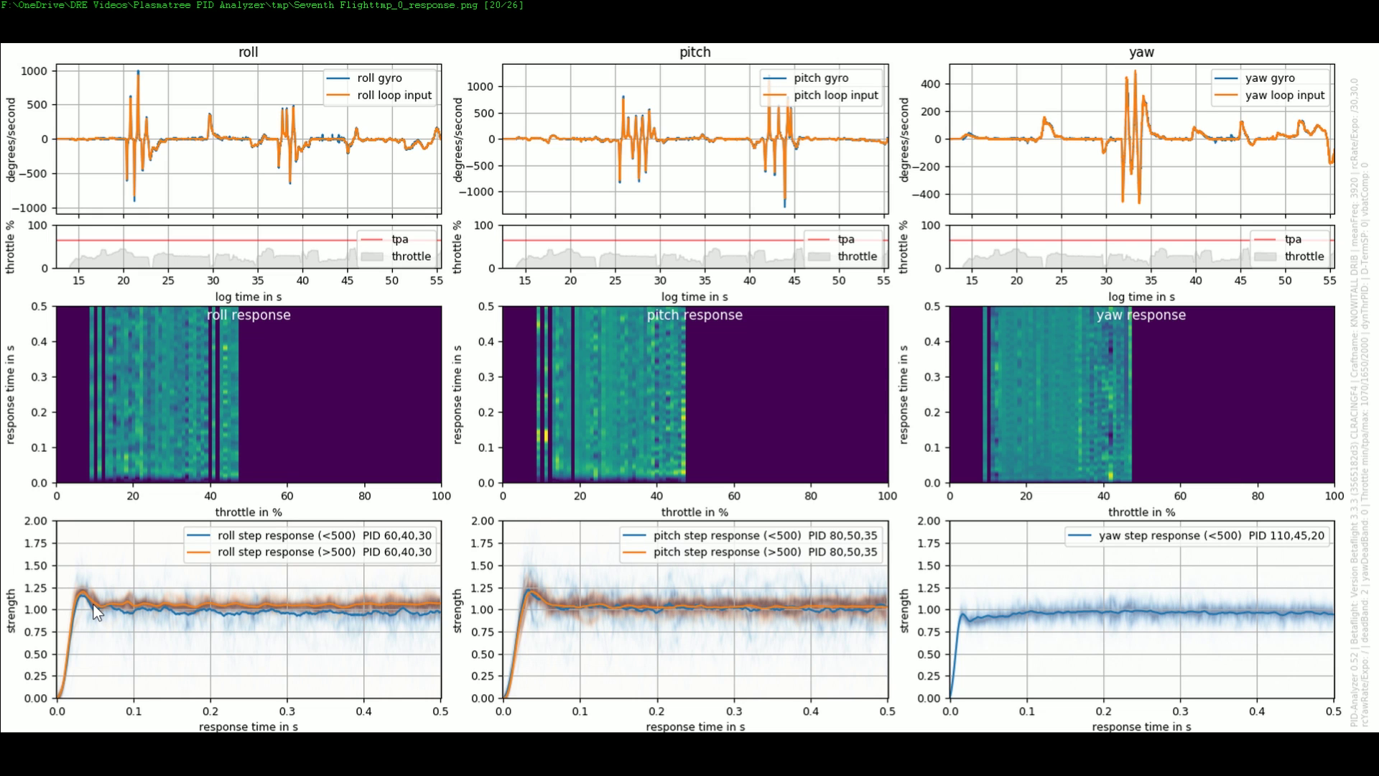
Switch from the Seventh Flight response plot to the influence P chart in Chrome, compare the step response shapes, and switch back
{"action": "key", "text": "alt+Tab"}
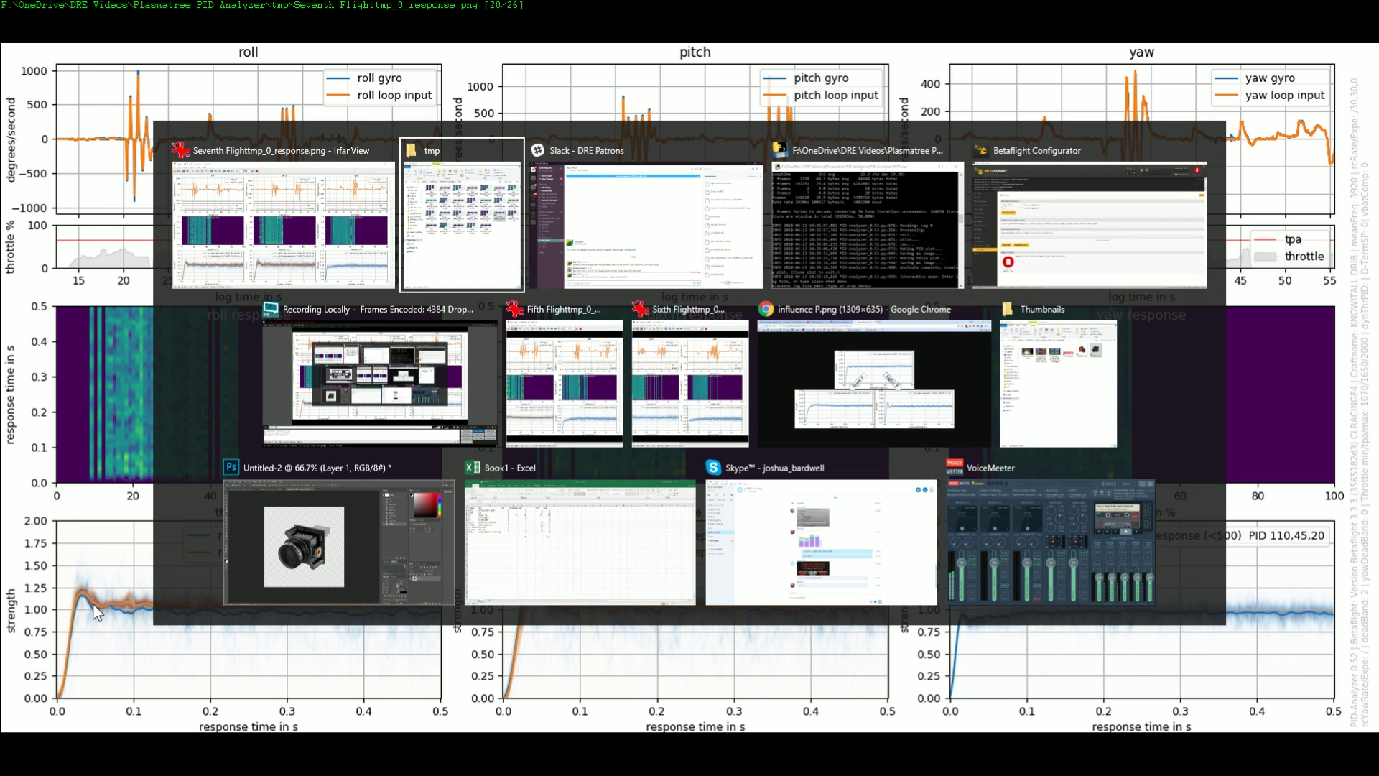
{"action": "left_click", "coordinate": [785, 404]}
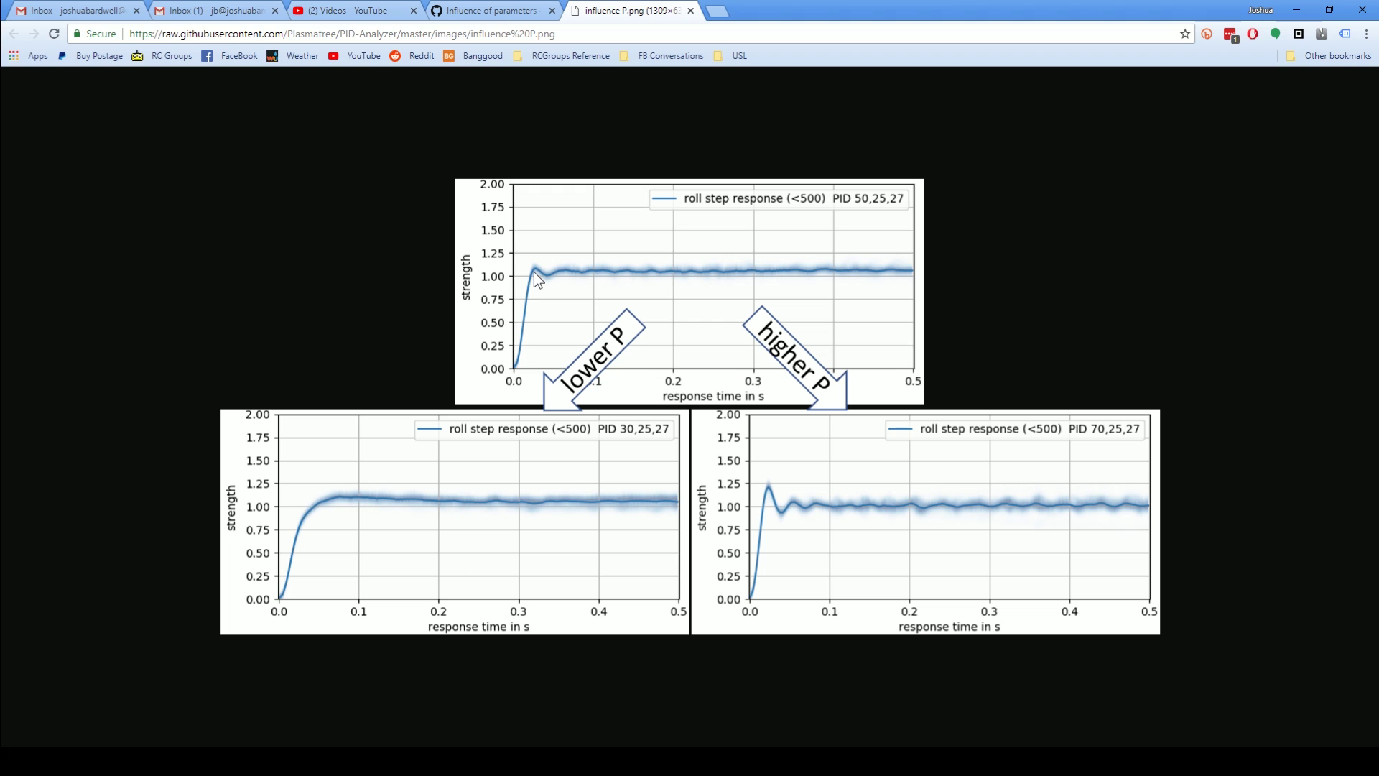
{"action": "key", "text": "alt+Tab"}
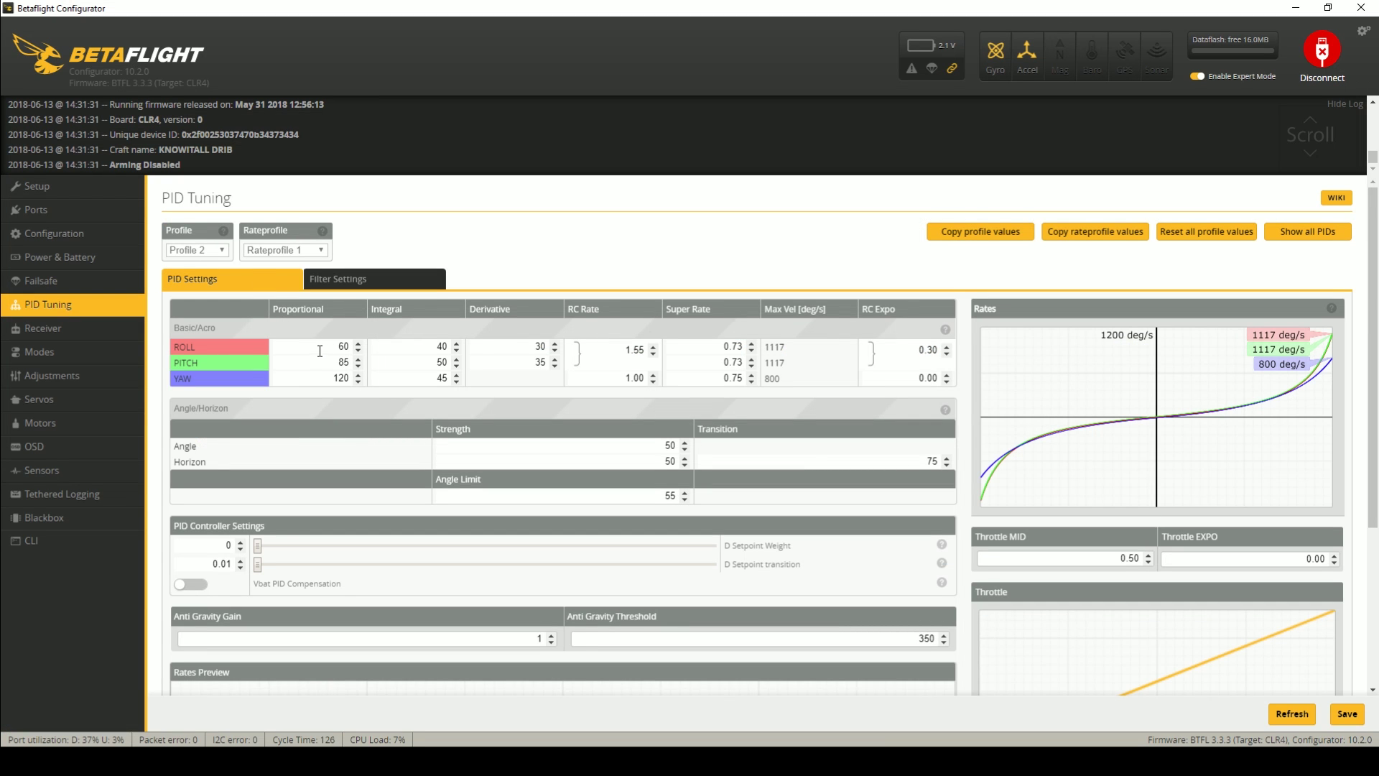
Set the roll proportional gain to 65 in Betaflight Configurator and save the PID settings
{"action": "double_click", "coordinate": [319, 350]}
{"action": "type", "text": "6"}
{"action": "left_click", "coordinate": [1342, 715]}
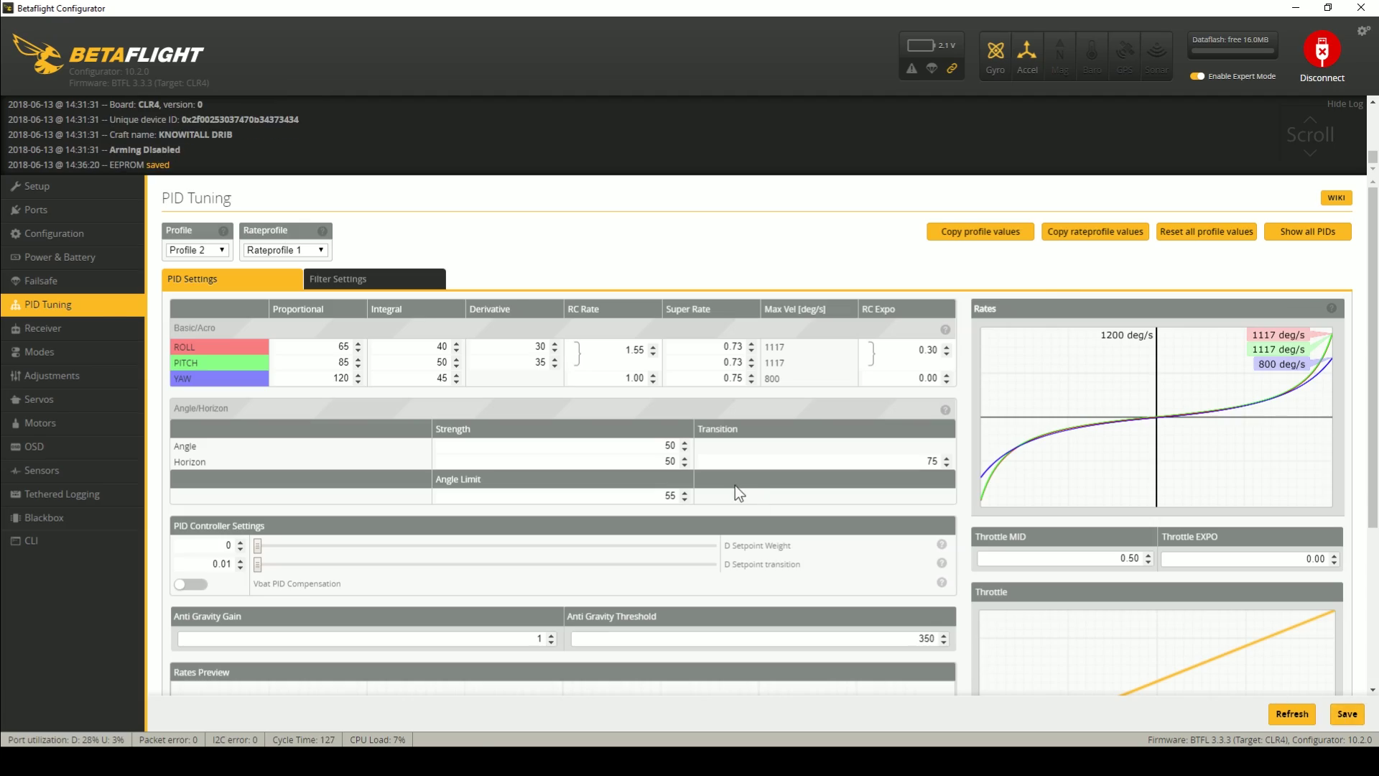